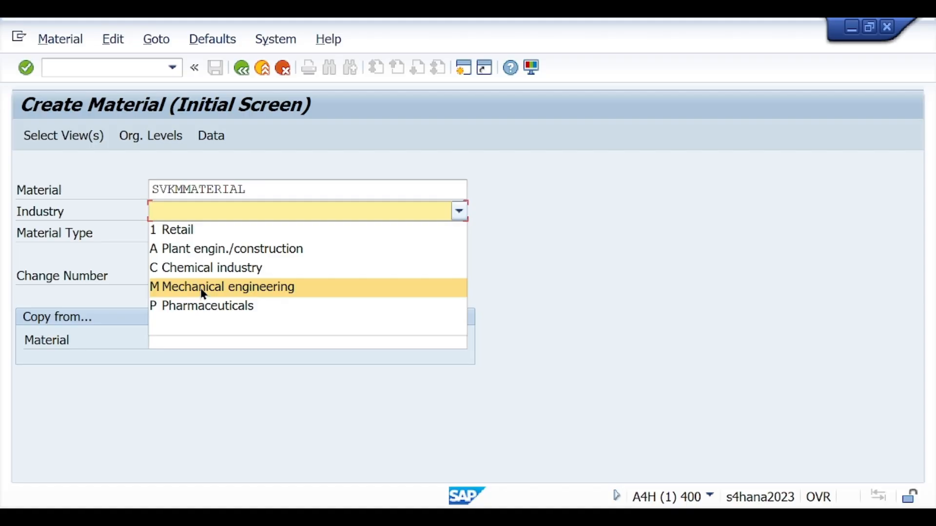
# Set the new material's industry to Mechanical engineering and its material type to ROH Raw materials.
pyautogui.click(204, 293)
pyautogui.click(197, 233)
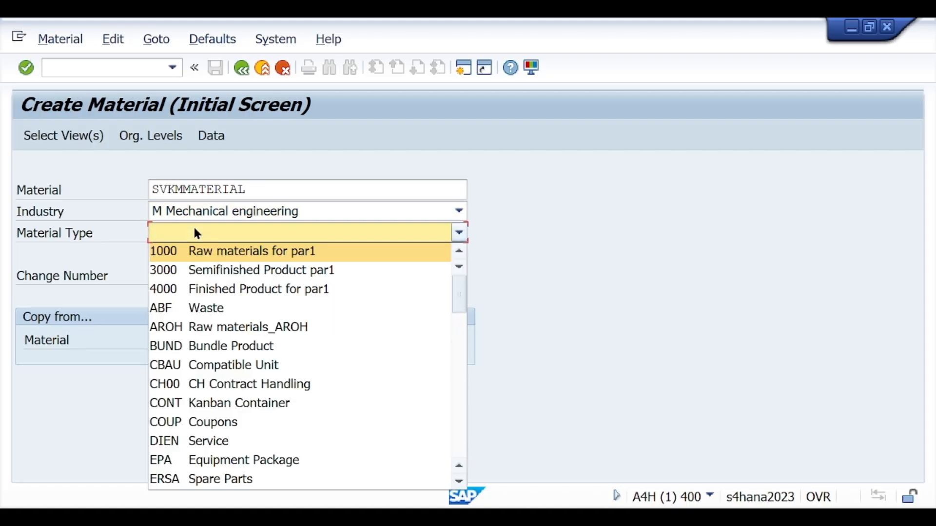
pyautogui.press('r')
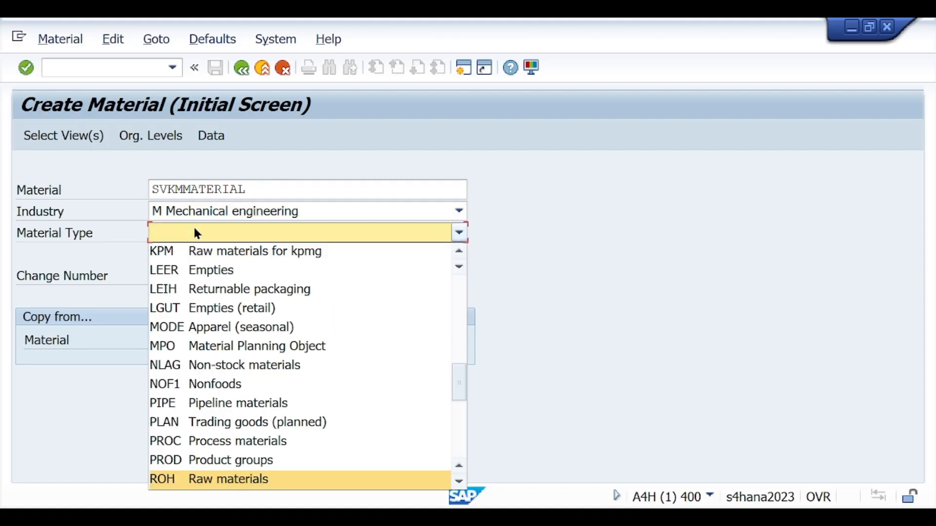
pyautogui.click(176, 476)
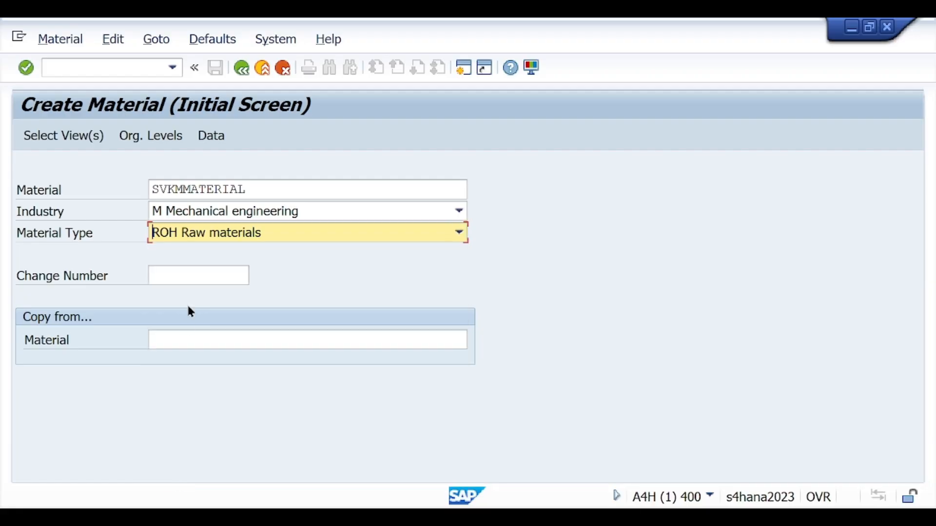
# Open the view selection and select Basic Data 1, Sales: Sales Org. Data 1, Sales Org. Data 2 and Sales: General/Plant Data.
pyautogui.click(64, 137)
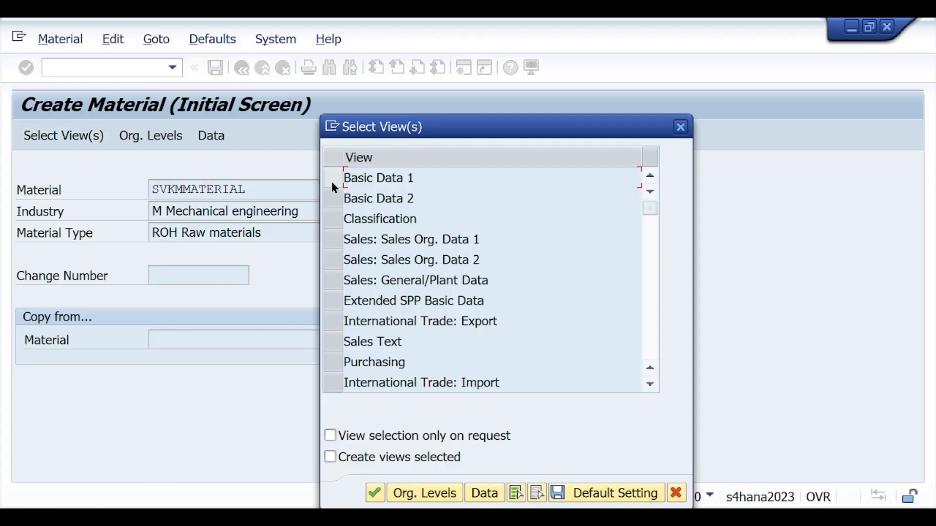
pyautogui.click(332, 181)
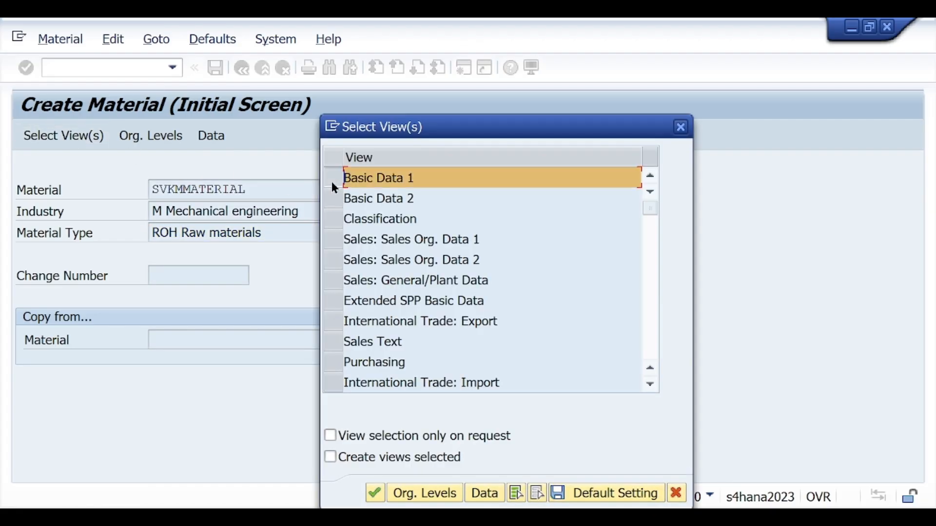
pyautogui.click(337, 239)
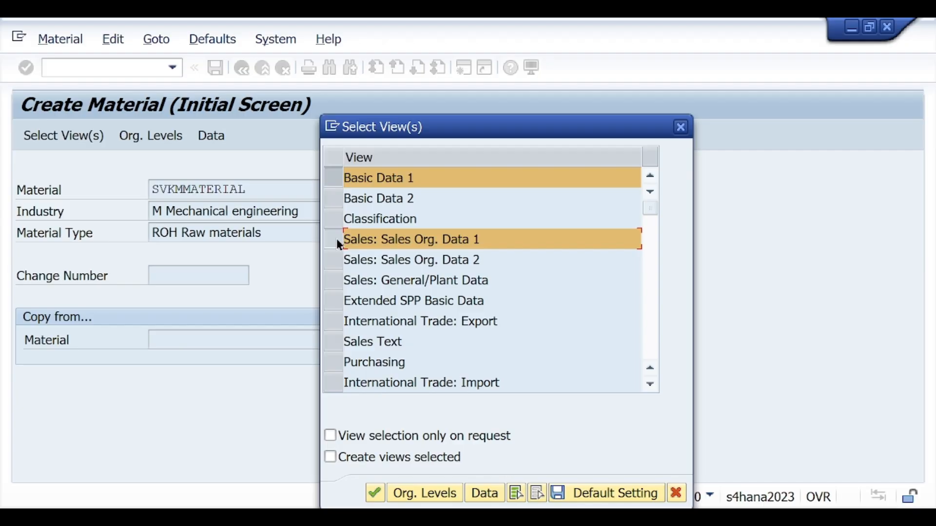
pyautogui.click(337, 260)
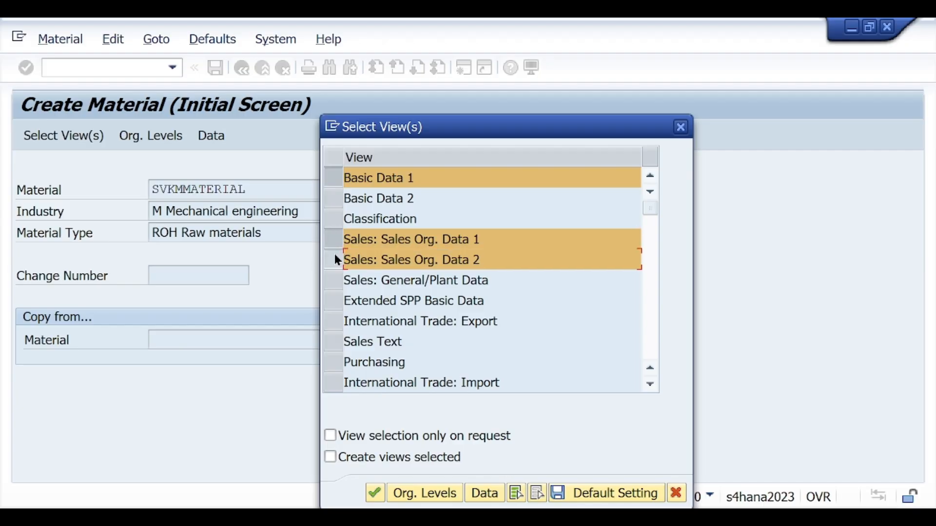
pyautogui.click(334, 286)
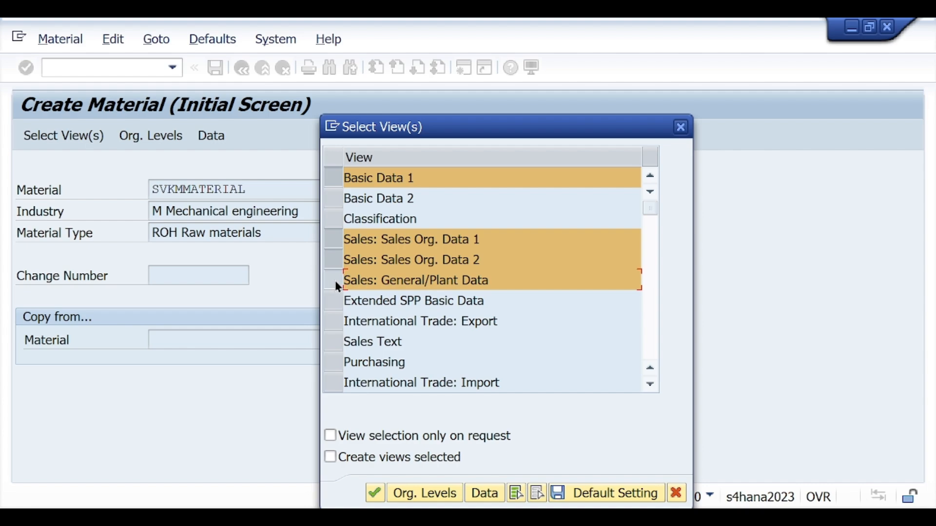
# Add the Purchasing, MRP 1, General Plant Data / Storage 1 and Accounting 1 views to the selection.
pyautogui.scroll(-2, 335, 278)
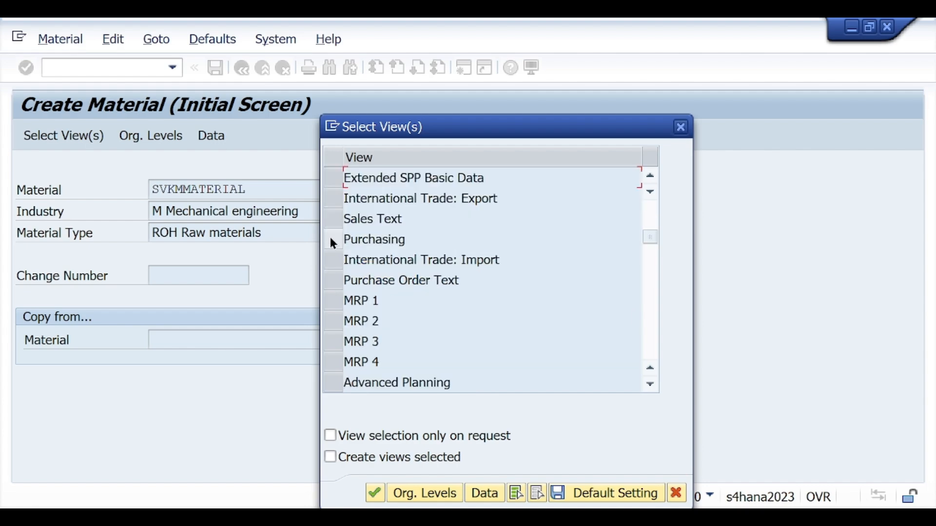
pyautogui.click(331, 239)
pyautogui.click(336, 300)
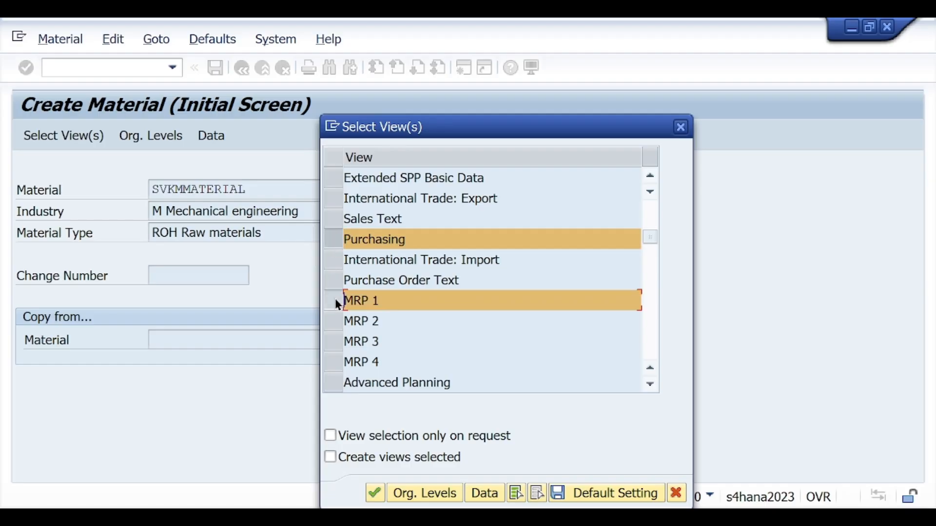
pyautogui.scroll(-3, 336, 301)
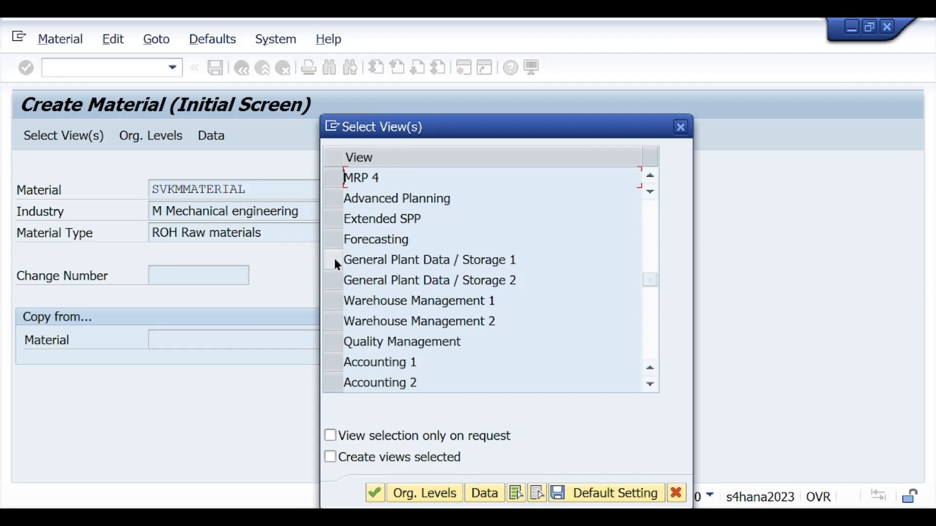
pyautogui.click(335, 261)
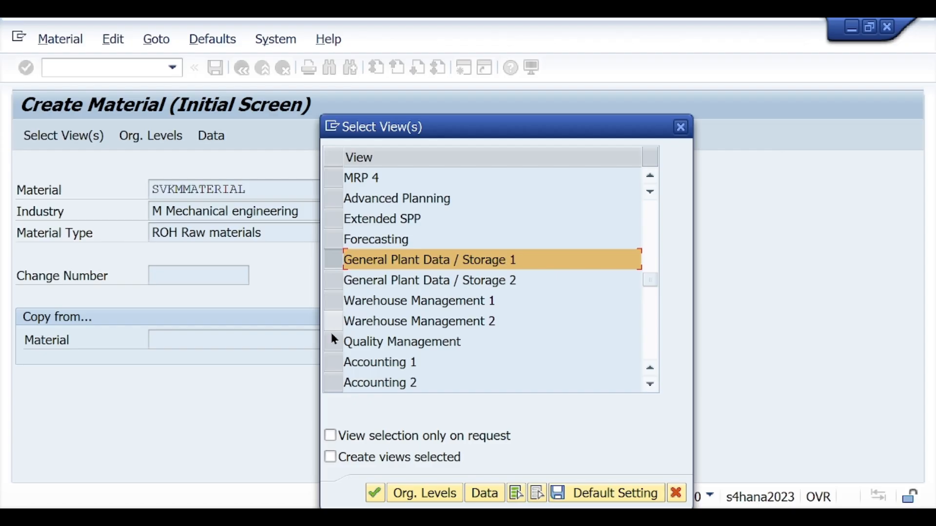
pyautogui.click(331, 362)
# Review the selected views across the whole list, from Basic Data 1 to Accounting 1.
pyautogui.scroll(3, 335, 355)
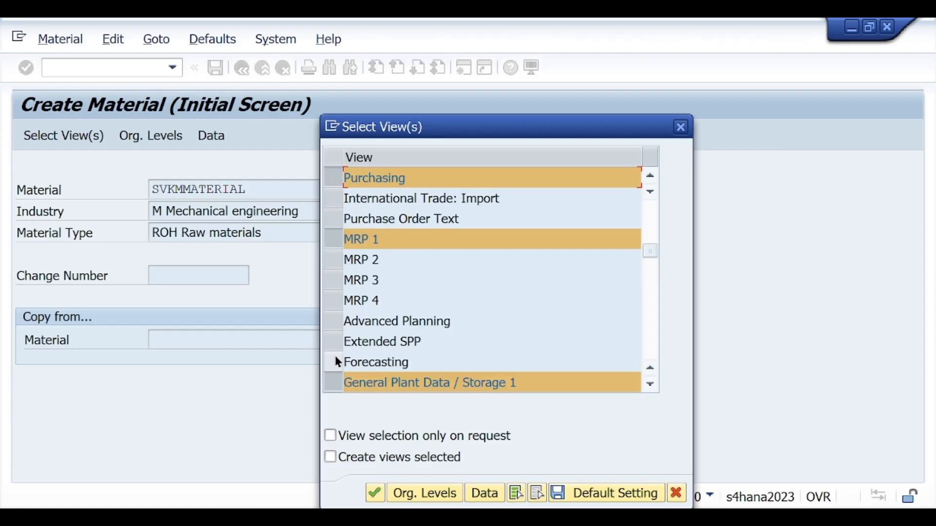
pyautogui.scroll(2, 335, 355)
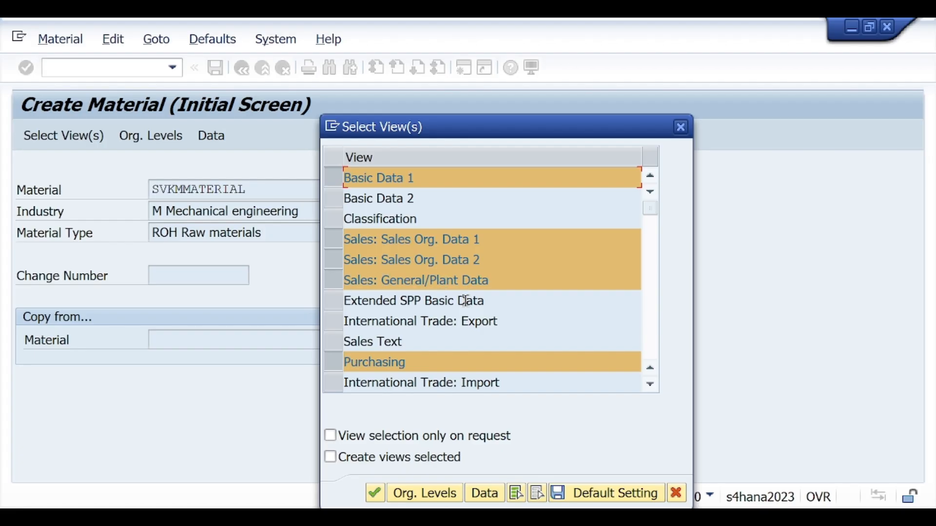
pyautogui.scroll(-1, 443, 352)
pyautogui.moveTo(409, 301); pyautogui.dragTo(345, 301)
pyautogui.scroll(-2, 427, 319)
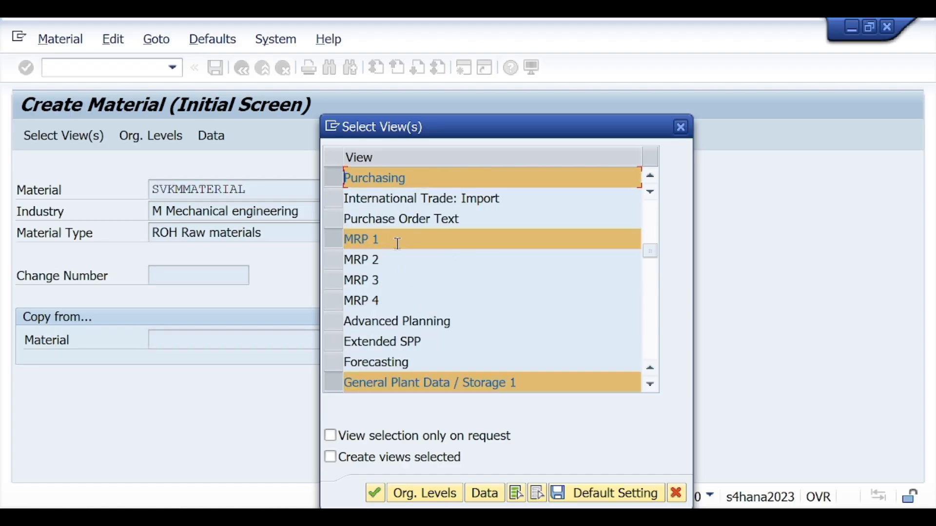
pyautogui.moveTo(398, 244); pyautogui.dragTo(342, 247)
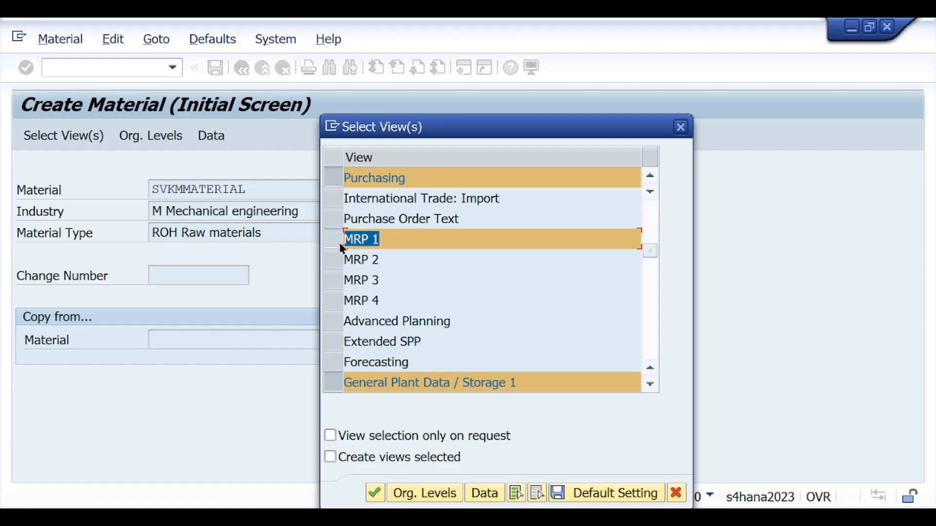
pyautogui.scroll(-1, 397, 247)
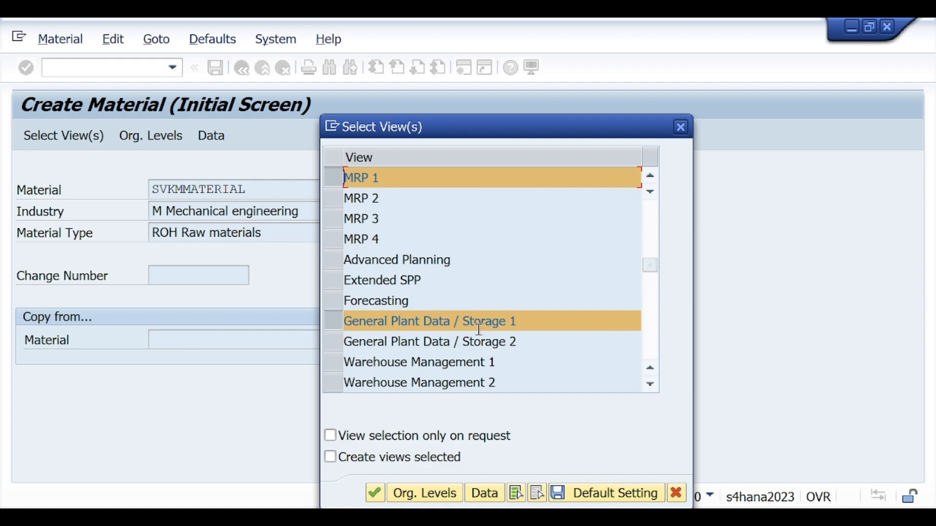
pyautogui.scroll(-1, 510, 328)
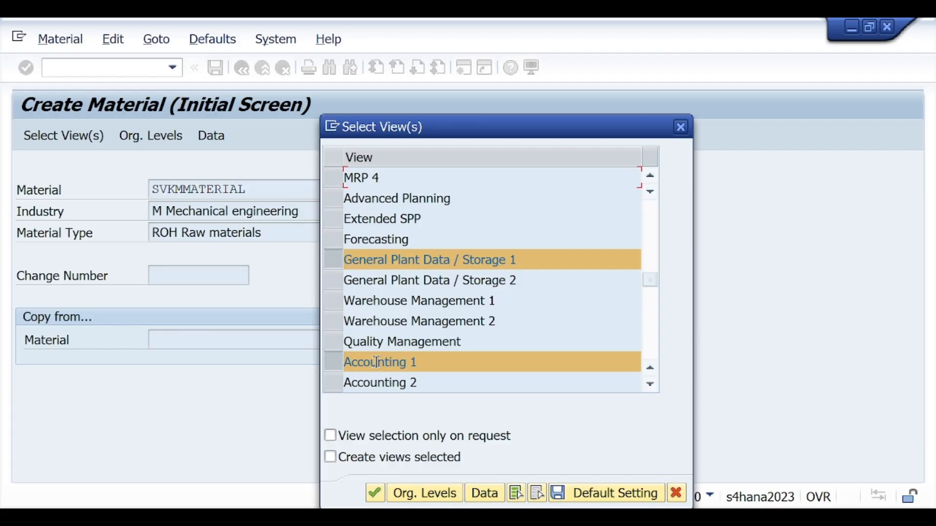
pyautogui.scroll(2, 389, 352)
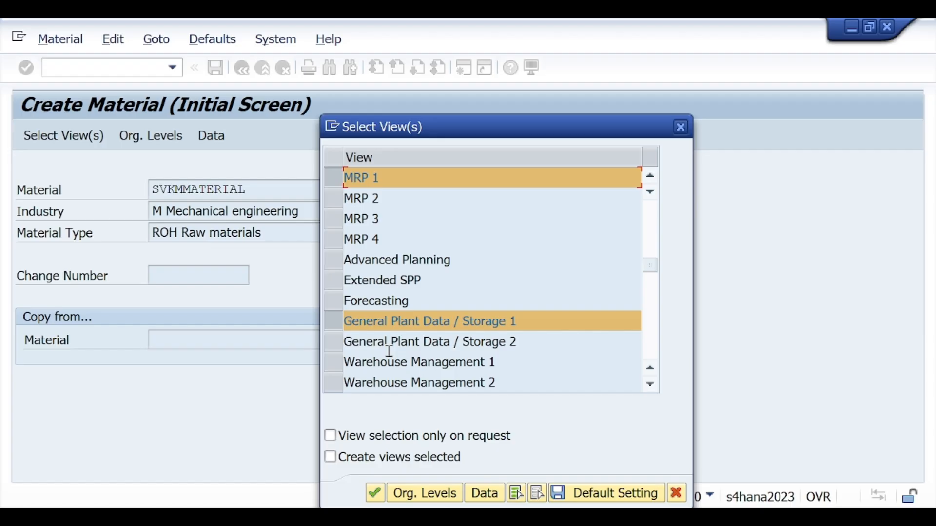
pyautogui.scroll(1, 389, 350)
pyautogui.scroll(2, 428, 374)
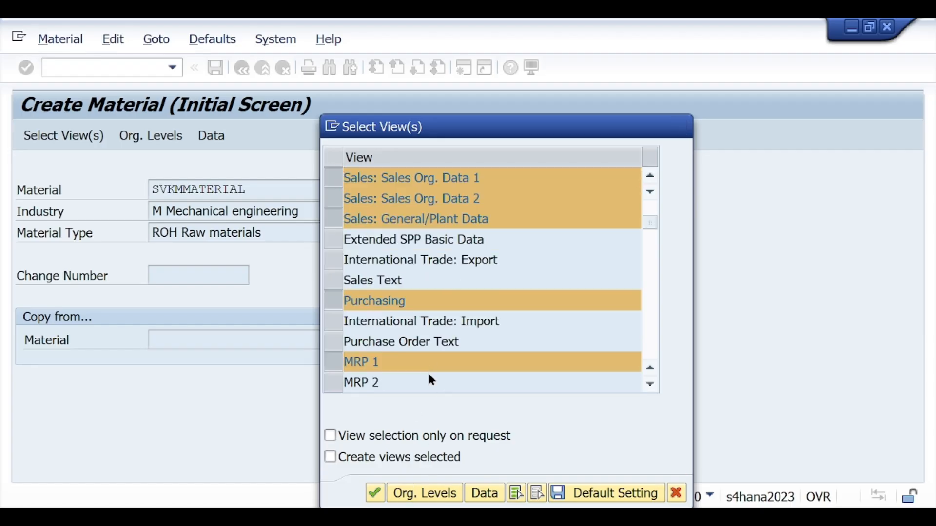
# Open the organizational levels for the selected views and enter plant SV11 and storage location SL01.
pyautogui.click(422, 490)
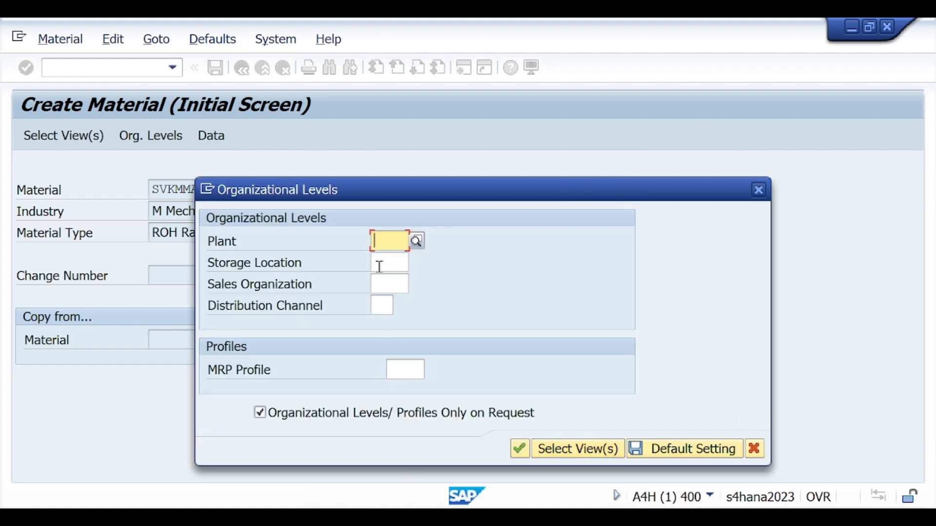
pyautogui.write('SV11')
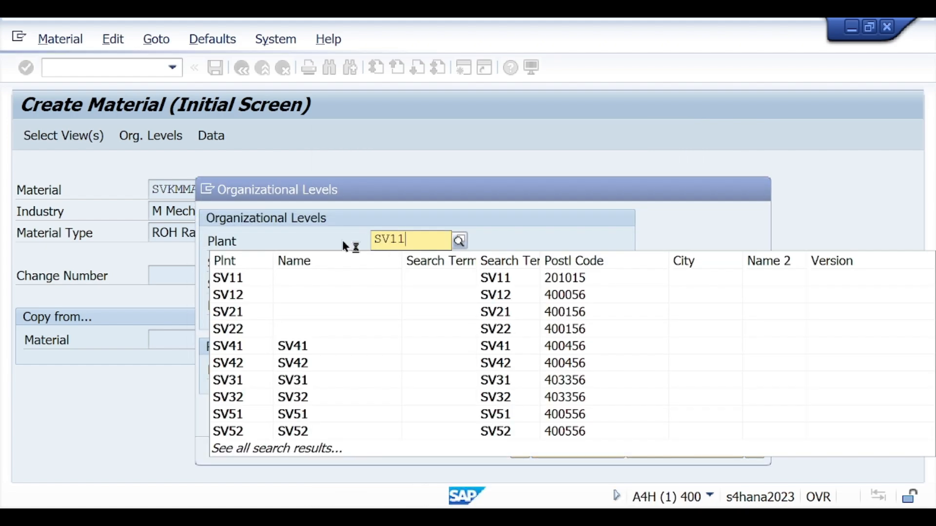
pyautogui.click(236, 281)
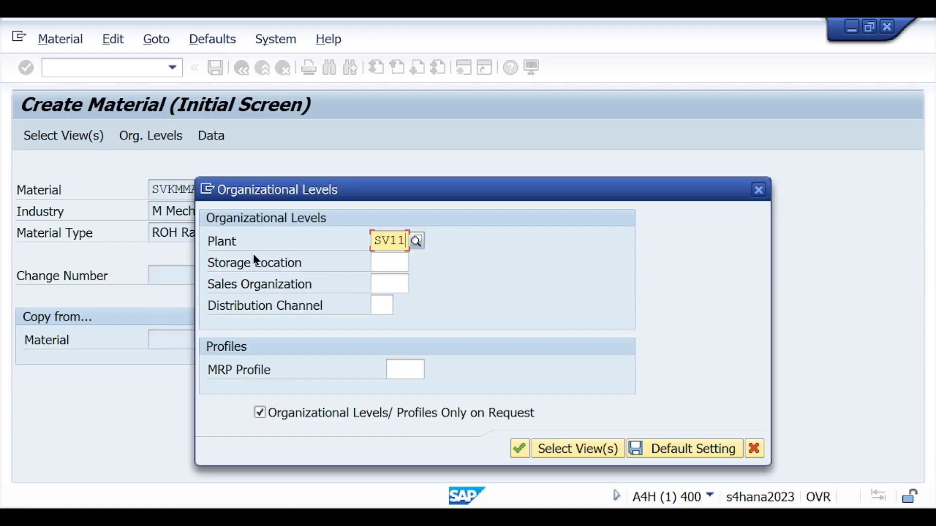
pyautogui.click(406, 263)
pyautogui.write('SL01')
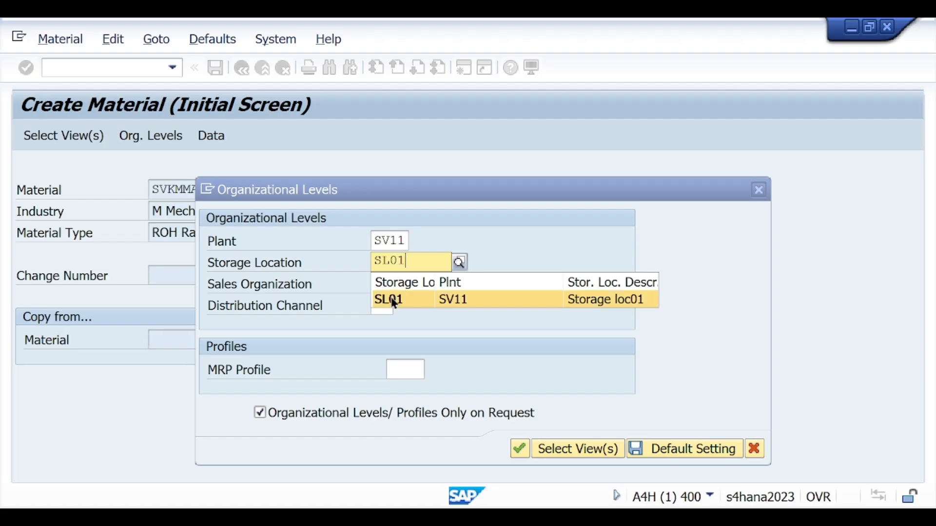
pyautogui.click(391, 300)
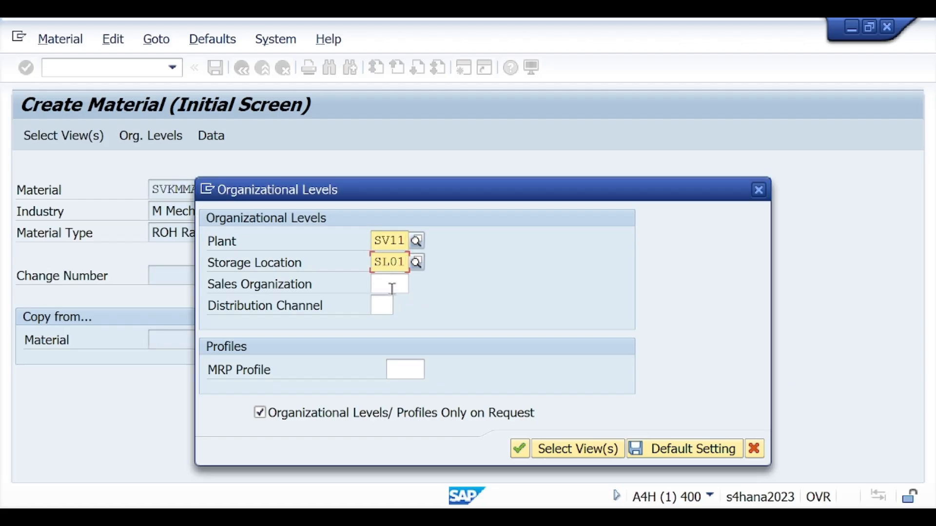
# Enter sales organization SO11 and distribution channel 01, and confirm the organizational levels.
pyautogui.click(390, 286)
pyautogui.write('SO11')
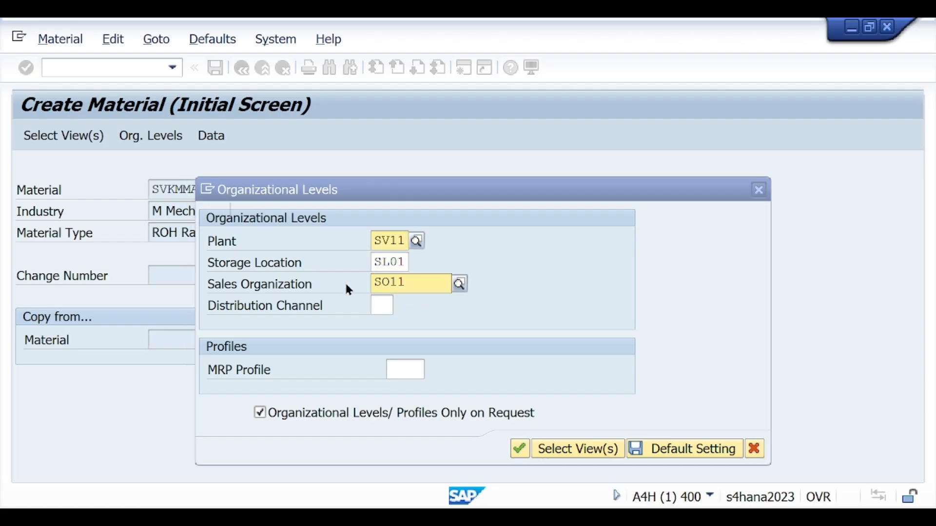
pyautogui.click(408, 320)
pyautogui.click(382, 306)
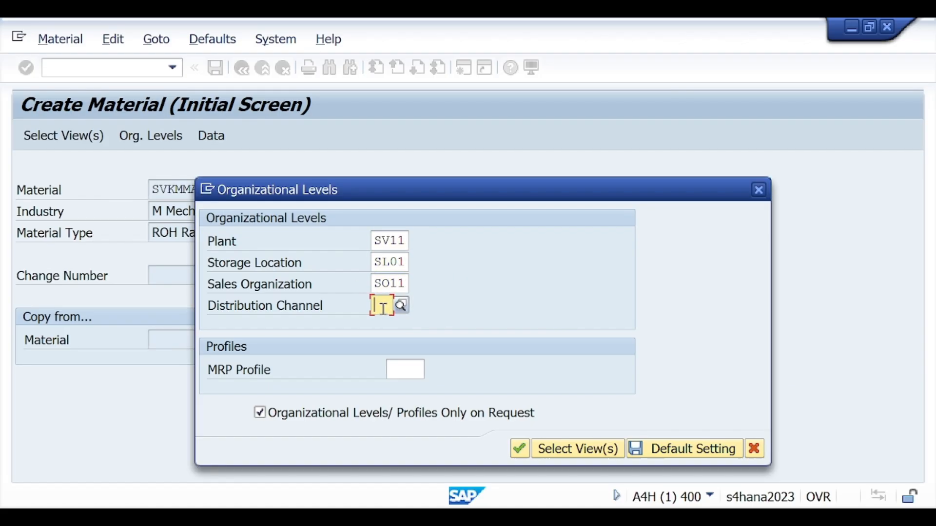
pyautogui.write('01')
pyautogui.click(388, 339)
pyautogui.click(520, 449)
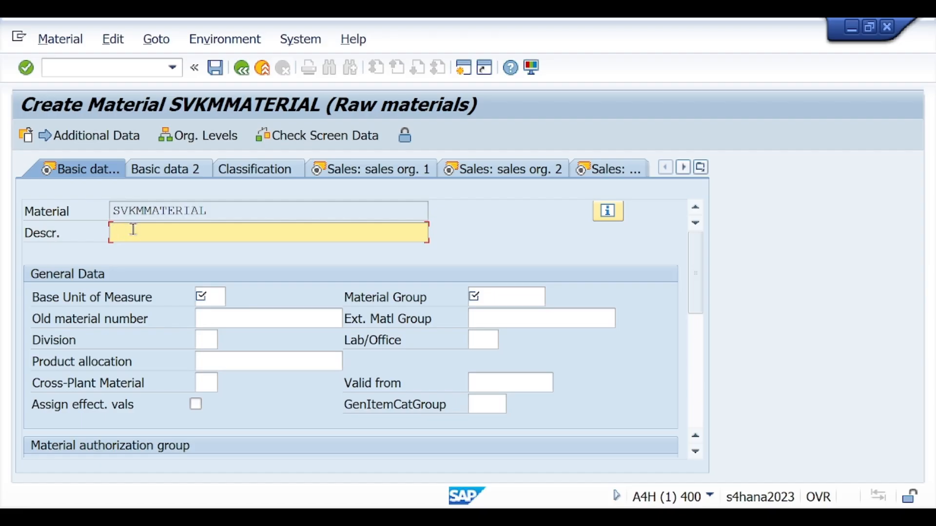
# Enter "RAW MATERIAL SVKMMATERIAL" as the material description in the basic data.
pyautogui.write('R')
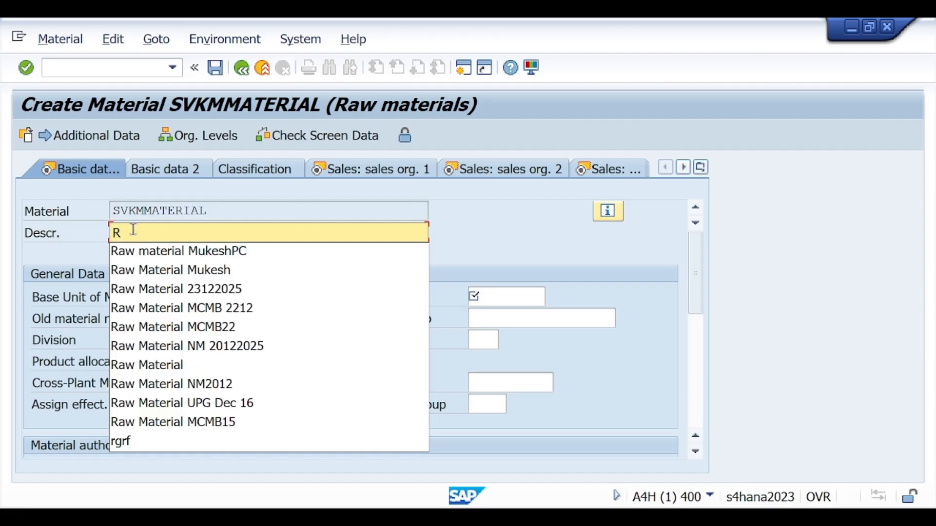
pyautogui.write('AW MAT')
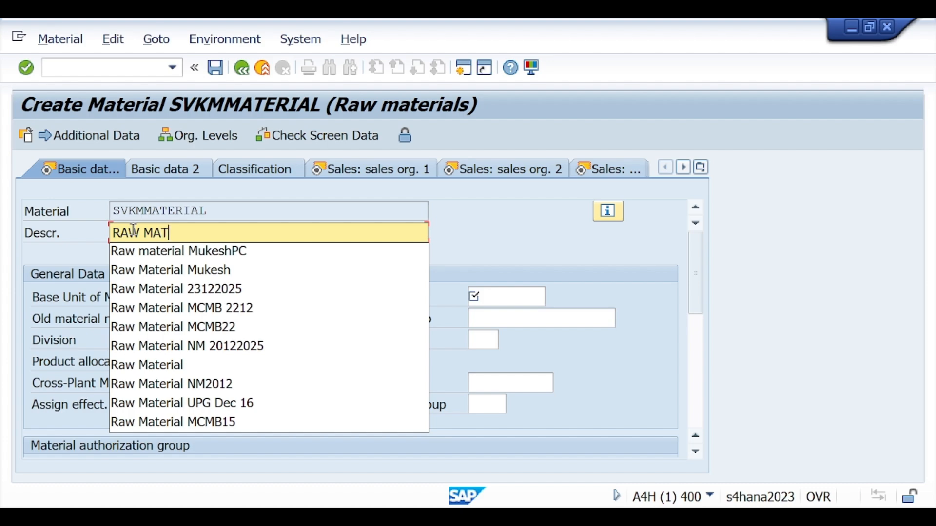
pyautogui.write('ERIAL SV')
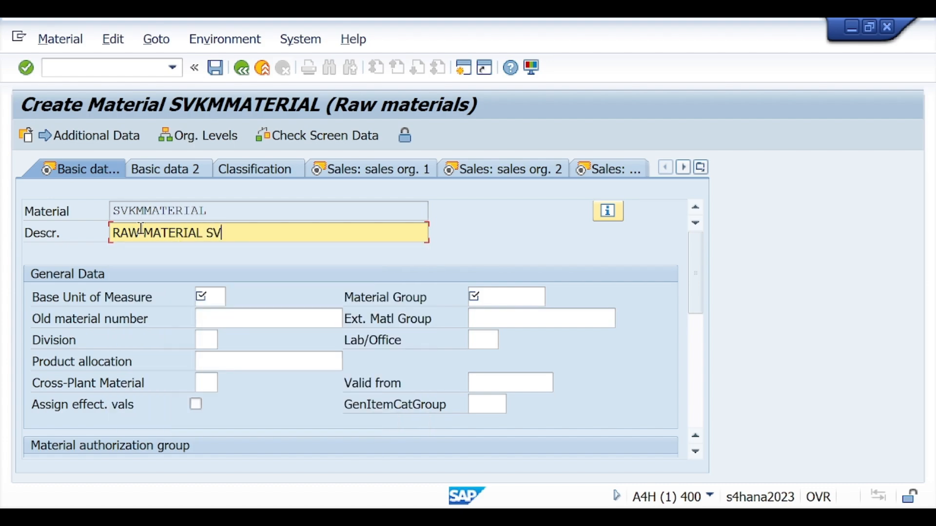
pyautogui.write('KMMATERIAL')
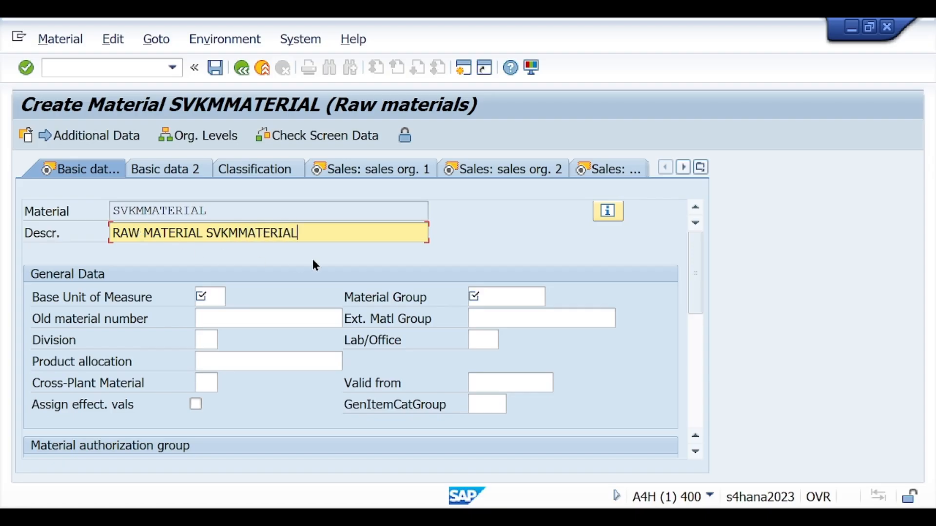
# Set the base unit of measure to EA and the material group to 01 in the general data.
pyautogui.click(214, 295)
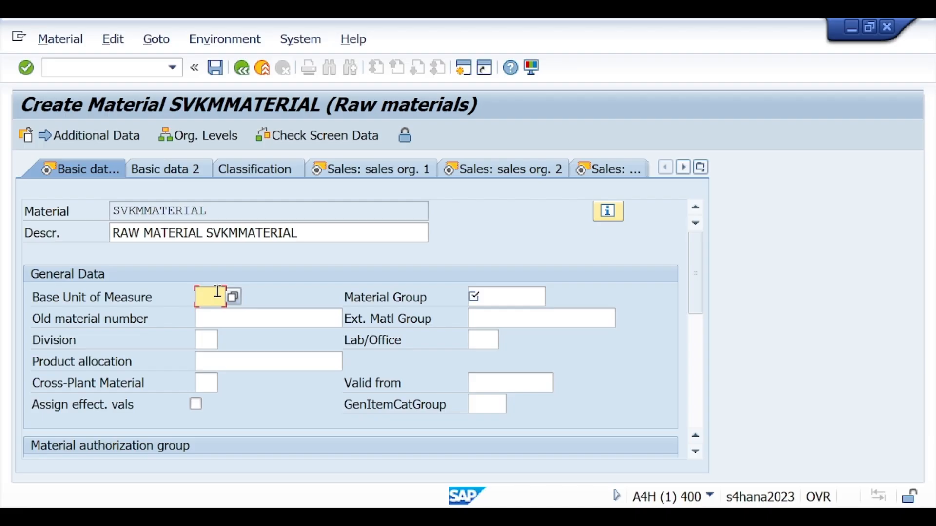
pyautogui.write('EA')
pyautogui.click(537, 294)
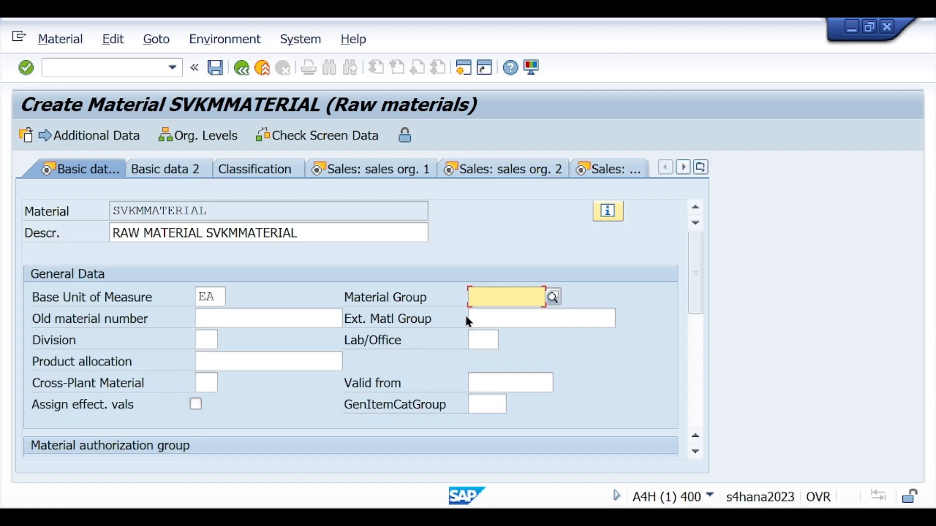
pyautogui.write('01')
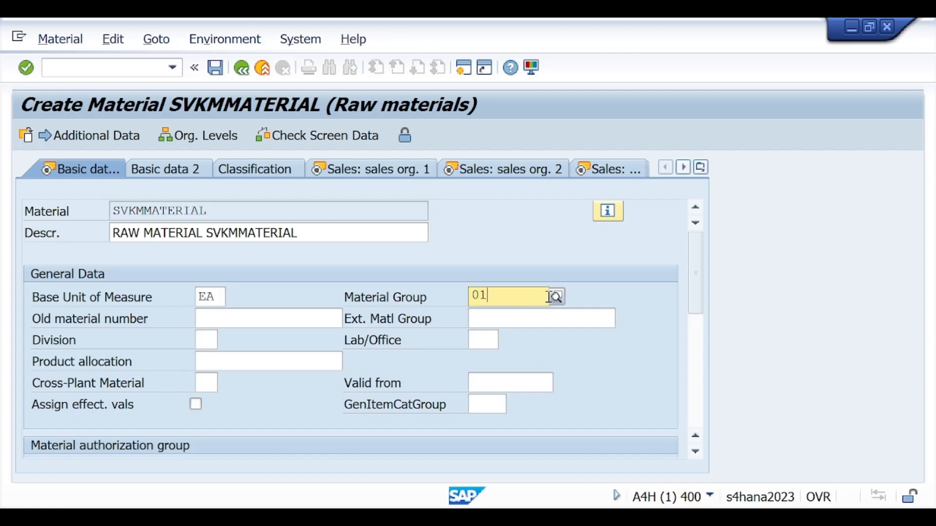
# Set the division to 01 in the general data and confirm the basic data view.
pyautogui.click(491, 333)
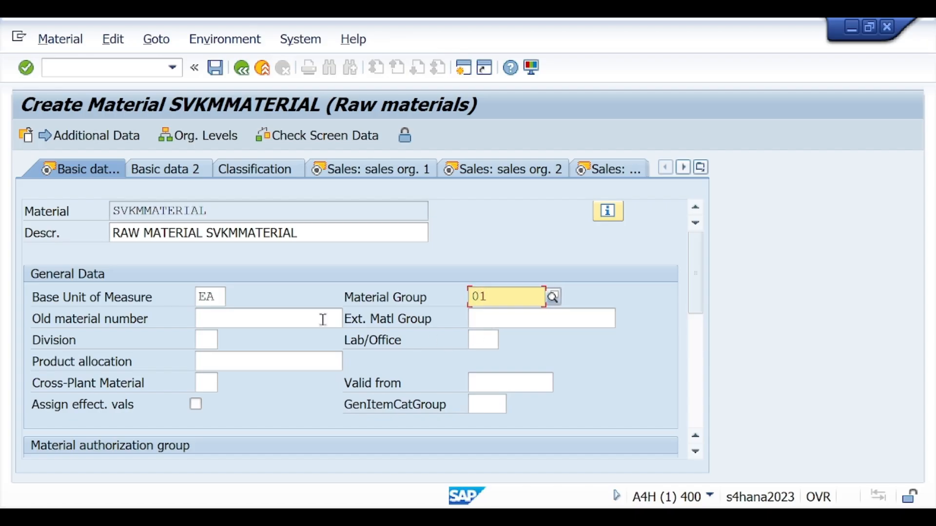
pyautogui.click(210, 342)
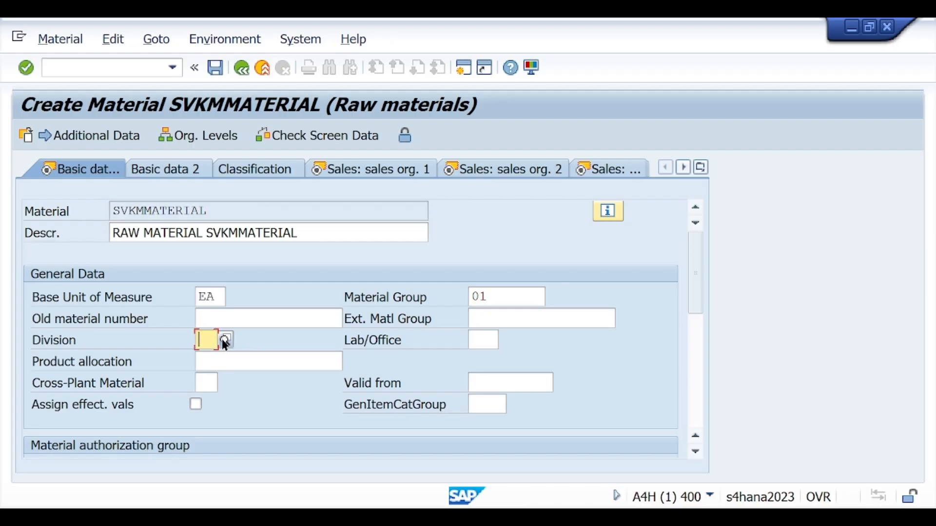
pyautogui.write('01')
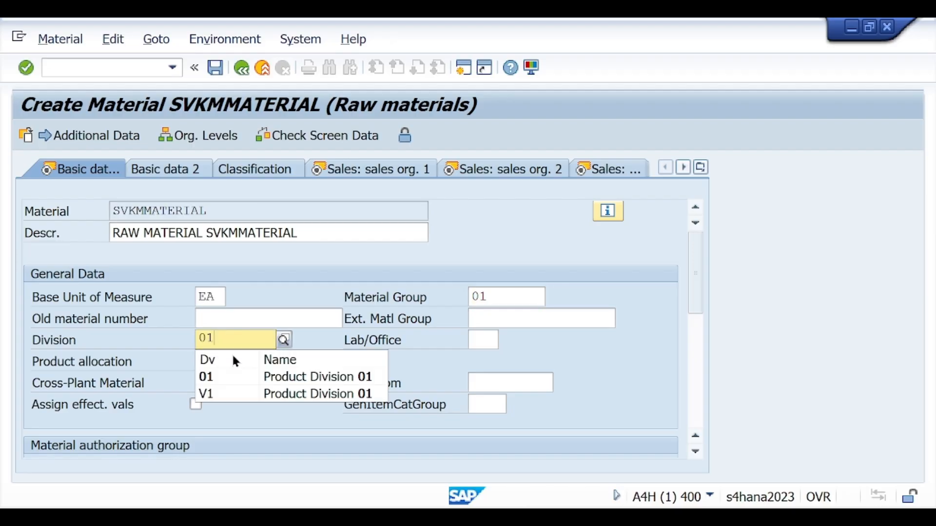
pyautogui.click(218, 372)
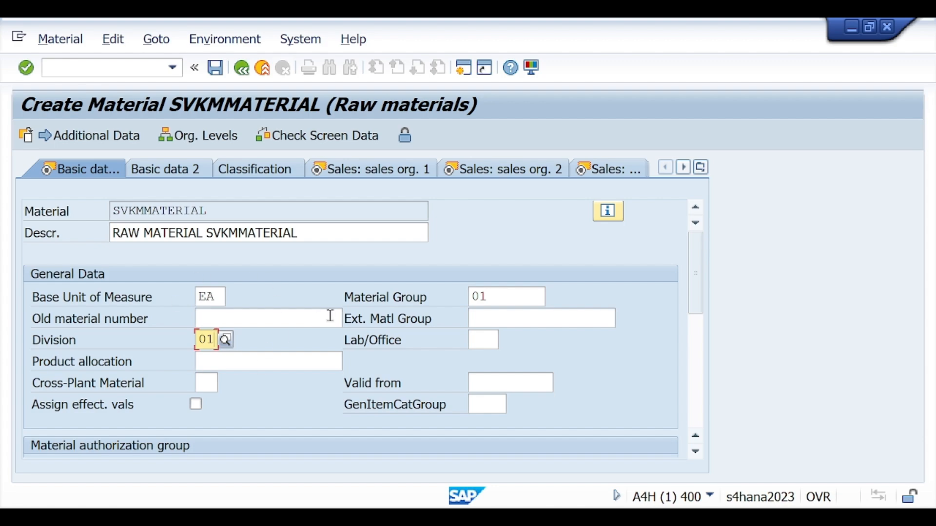
pyautogui.click(26, 69)
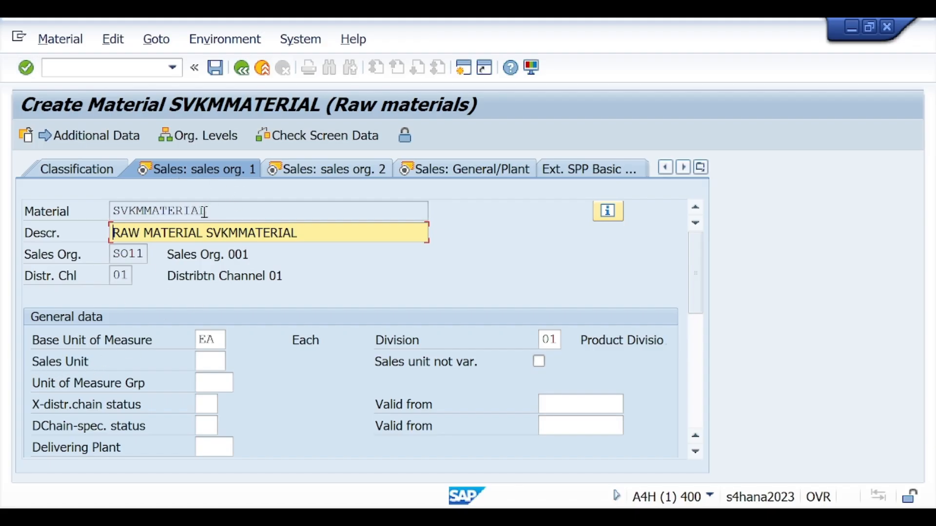
# Set the sales unit to KG in the first sales organization view and confirm the entry.
pyautogui.click(216, 361)
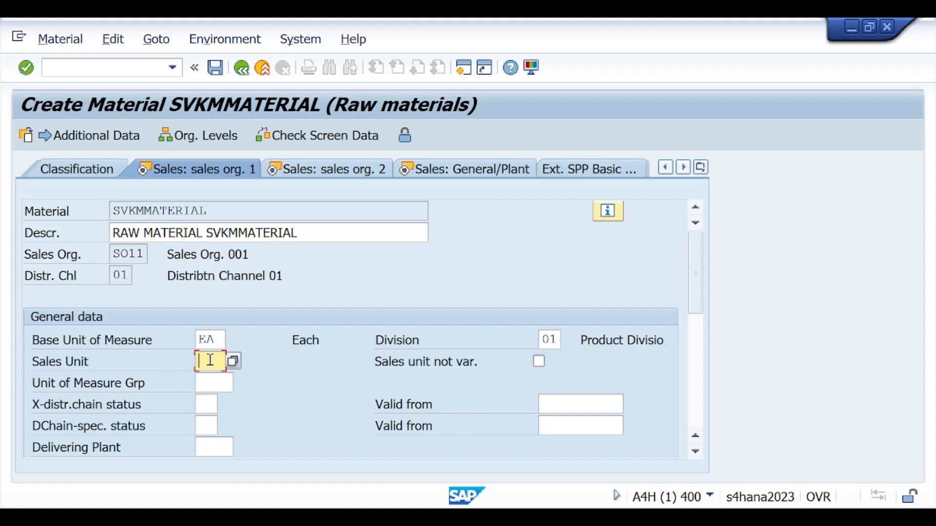
pyautogui.write('KG')
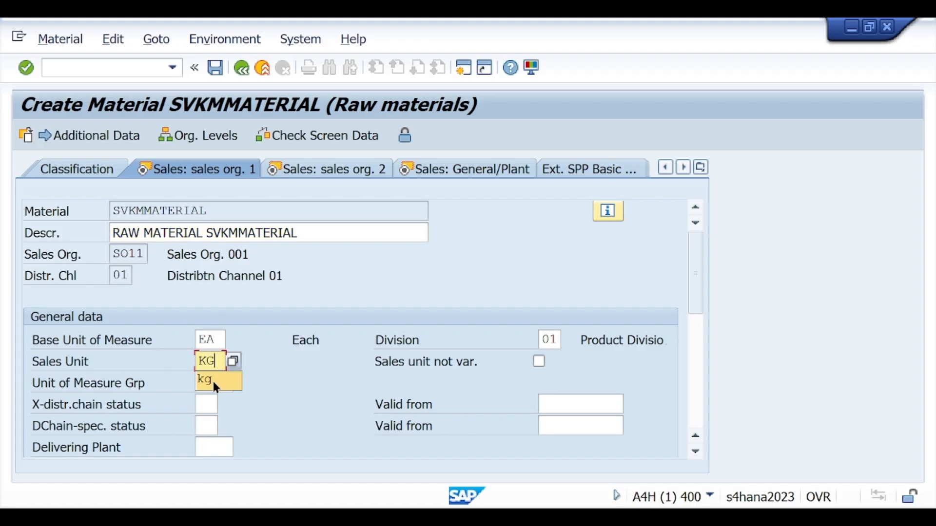
pyautogui.click(229, 379)
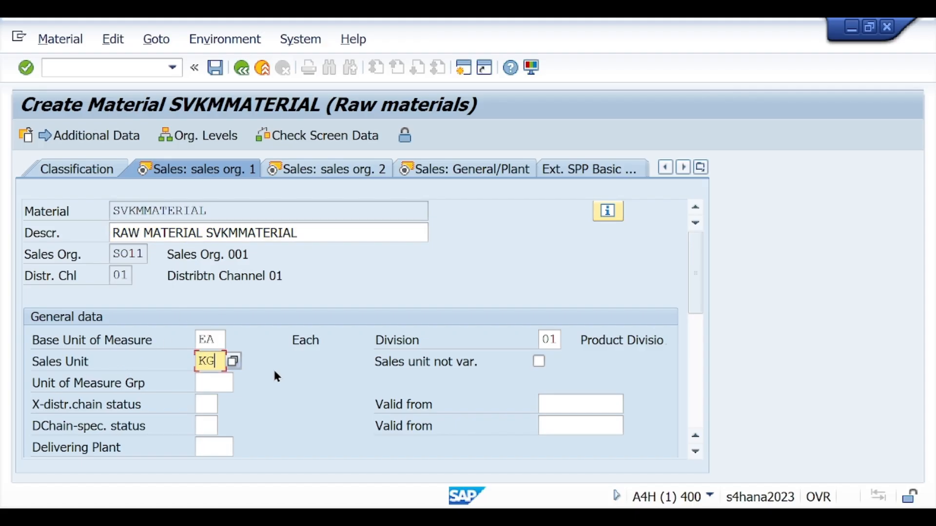
pyautogui.click(27, 70)
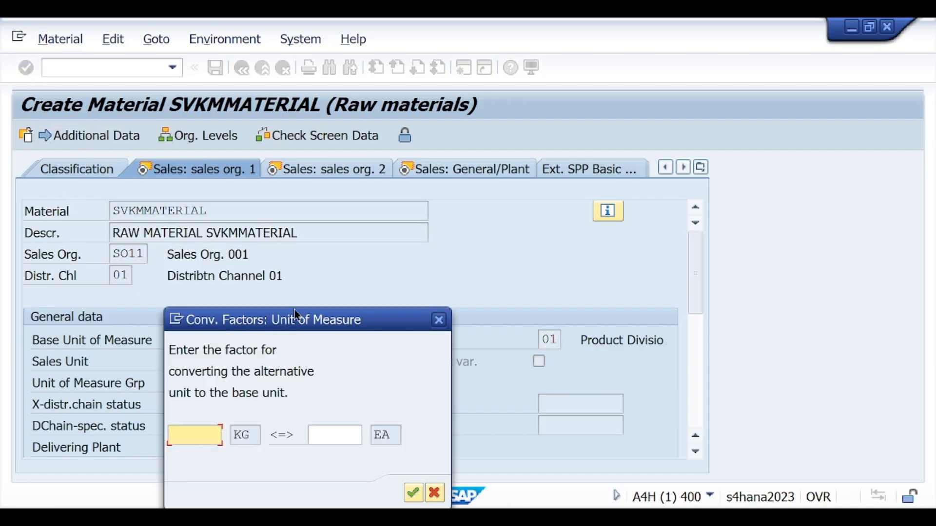
# Enter the unit of measure conversion factor as 1 KG to 1 EA and confirm it.
pyautogui.moveTo(295, 320); pyautogui.dragTo(351, 234)
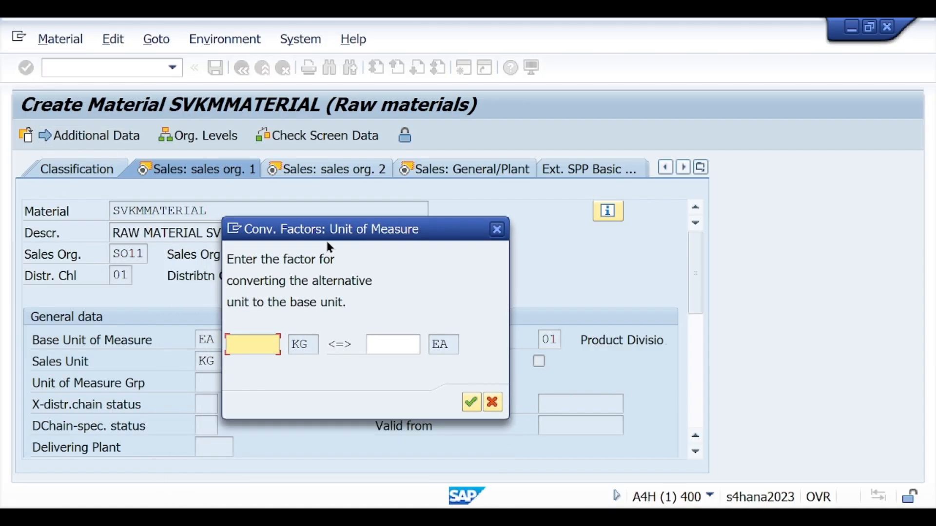
pyautogui.write('1')
pyautogui.click(380, 340)
pyautogui.write('1')
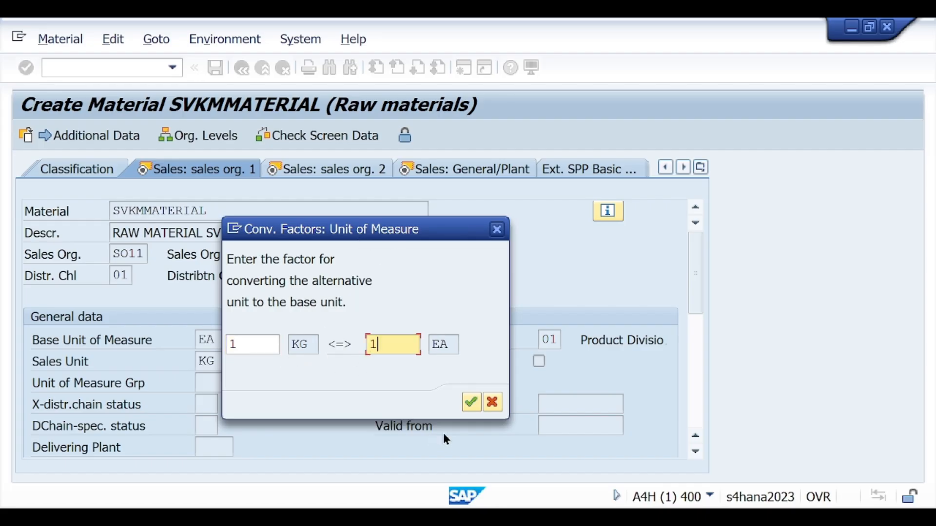
pyautogui.click(468, 404)
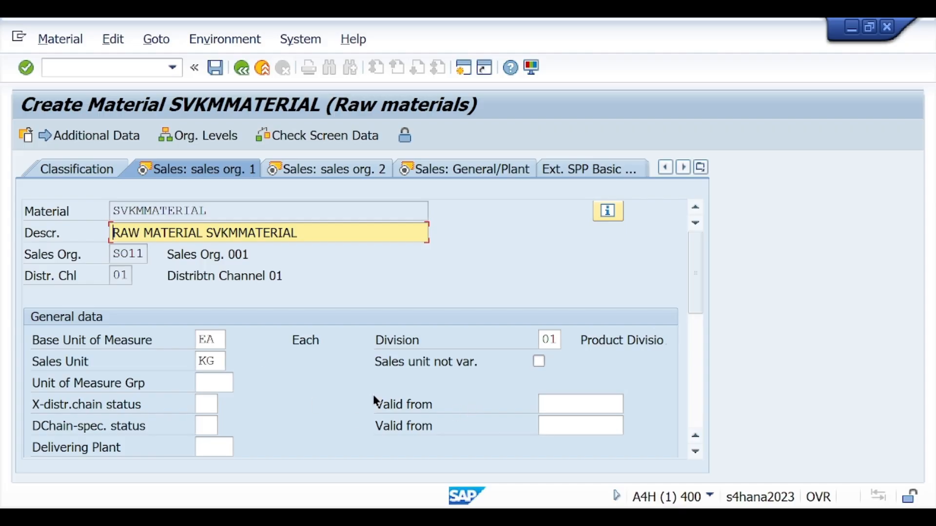
# Maintain tax classification 1 (Full tax) for the India tax condition types JTX1 to JTX4 and confirm the tax data.
pyautogui.click(26, 67)
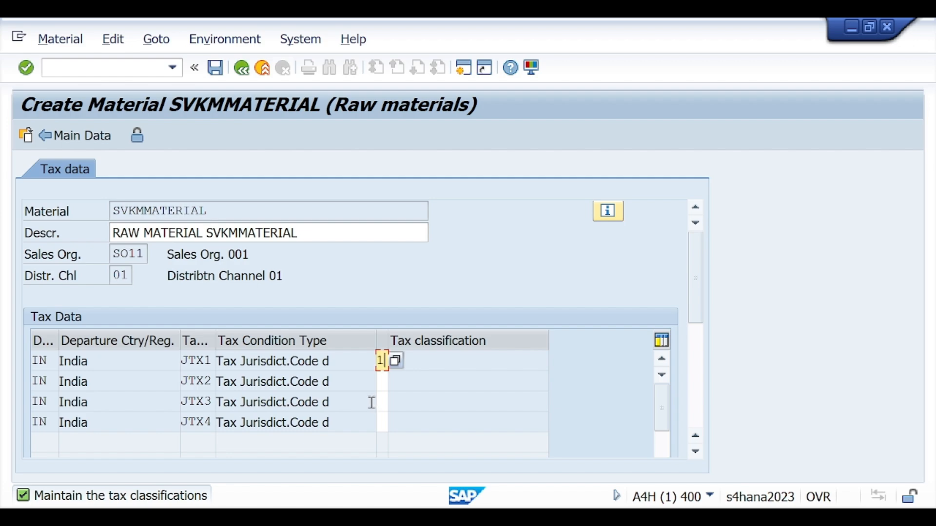
pyautogui.click(382, 382)
pyautogui.write('1')
pyautogui.click(382, 402)
pyautogui.write('1')
pyautogui.click(383, 422)
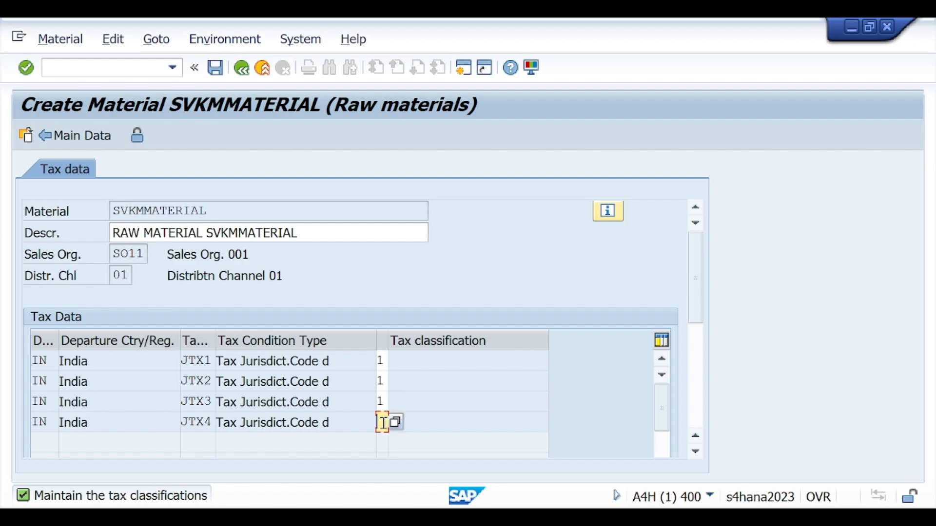
pyautogui.write('1')
pyautogui.click(396, 422)
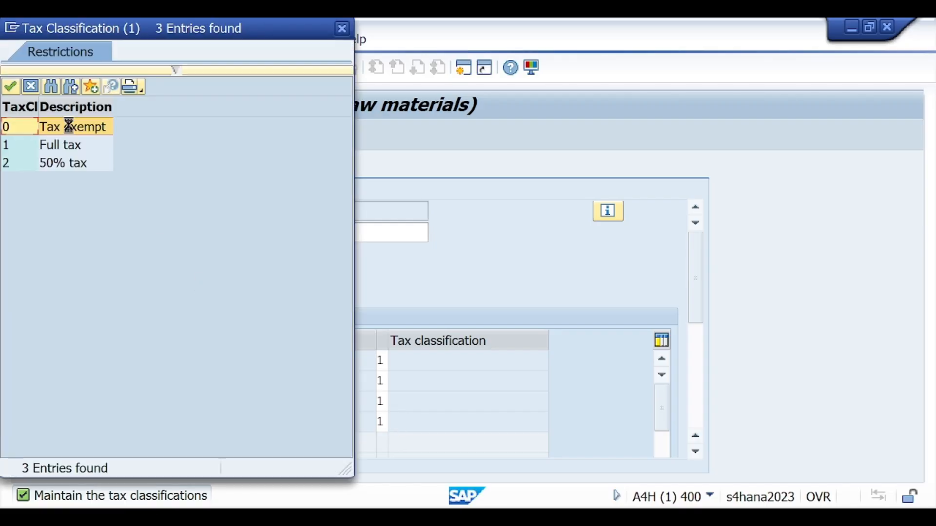
pyautogui.doubleClick(48, 144)
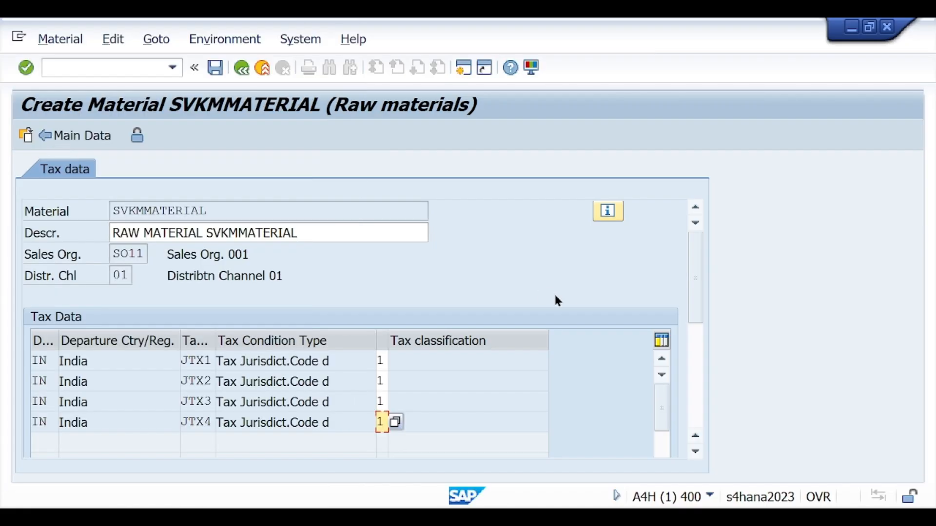
pyautogui.press('Return')
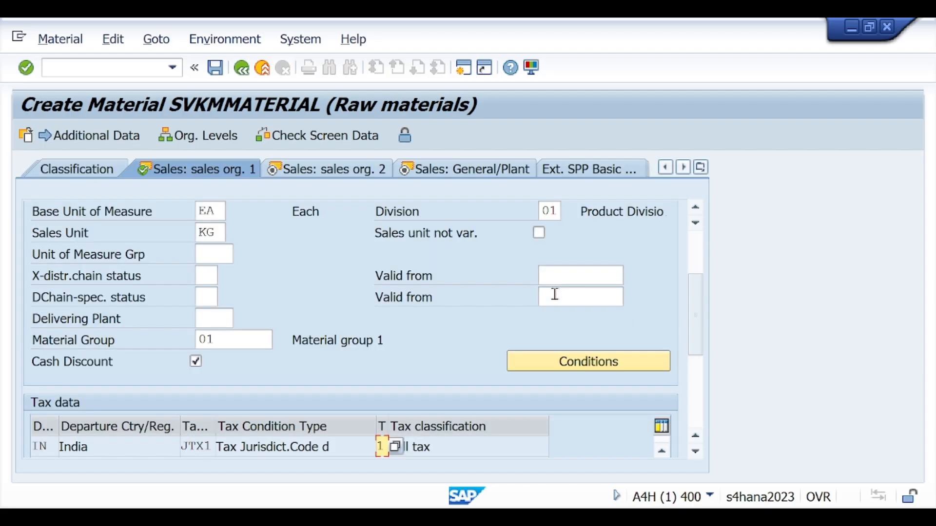
# Proceed to the second sales organization view and set the item category group to NORM (Standard item).
pyautogui.click(27, 68)
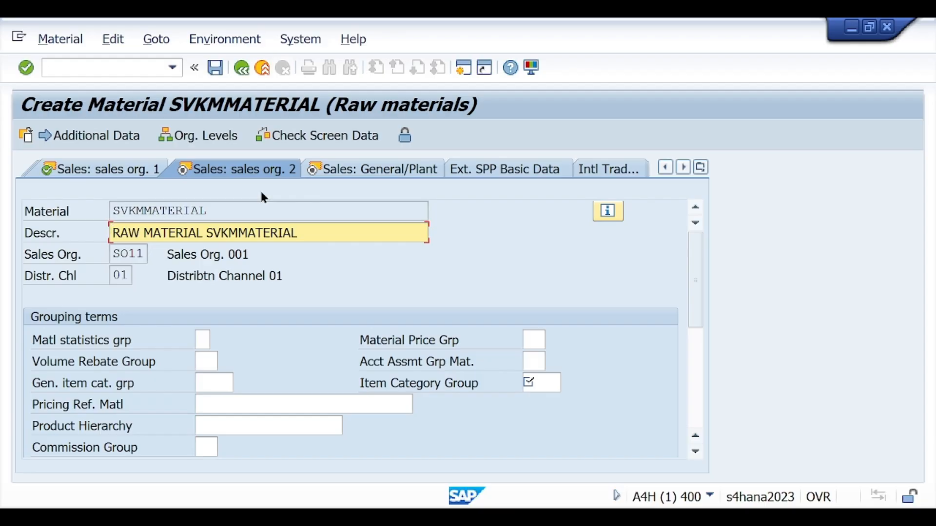
pyautogui.click(556, 382)
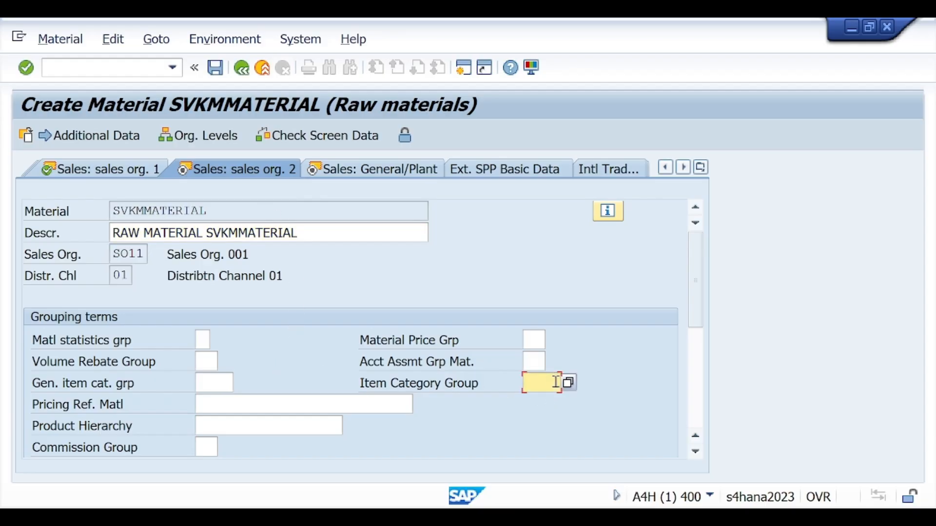
pyautogui.click(570, 383)
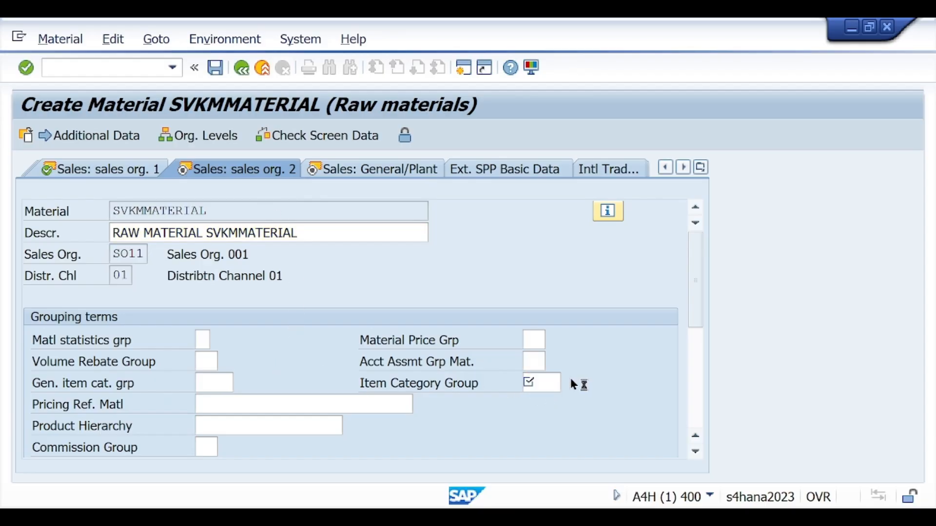
pyautogui.scroll(-10, 655, 375)
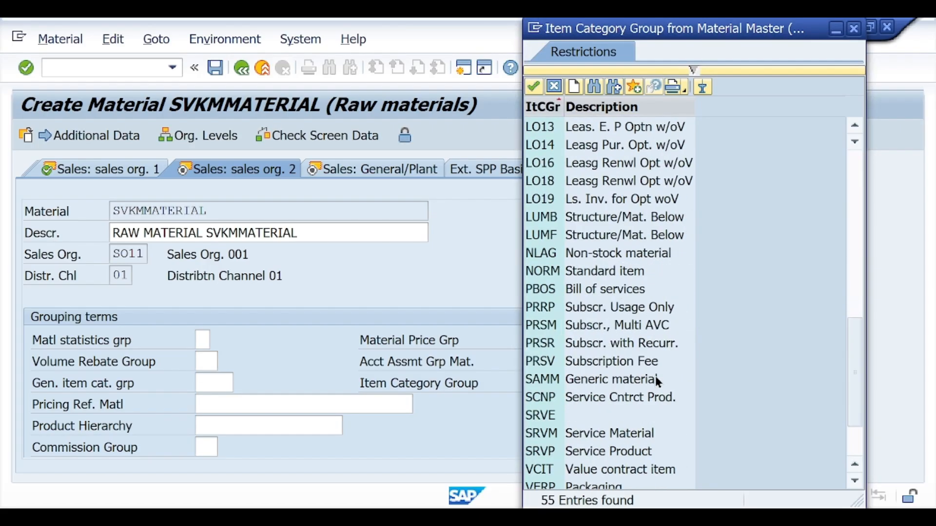
pyautogui.doubleClick(551, 218)
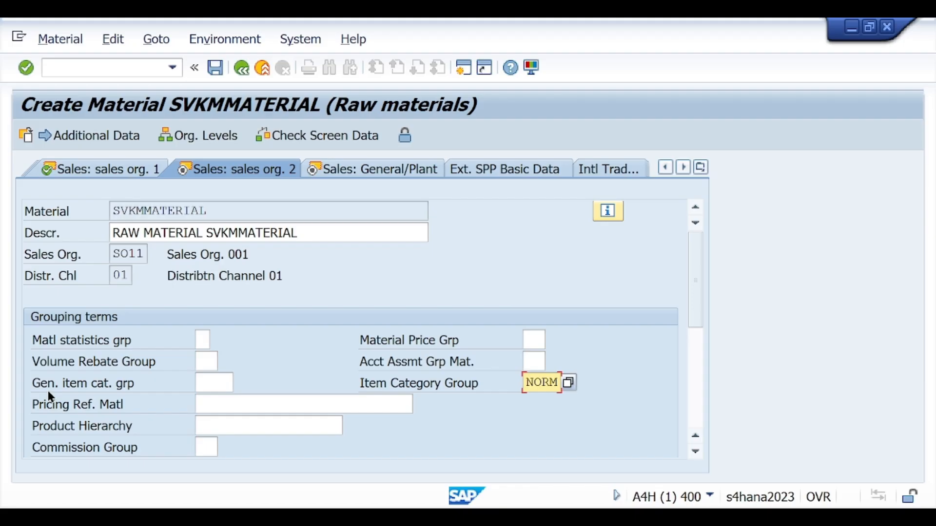
# Set the general item category group to NORM (Standard item) and confirm the second sales organization view.
pyautogui.click(208, 382)
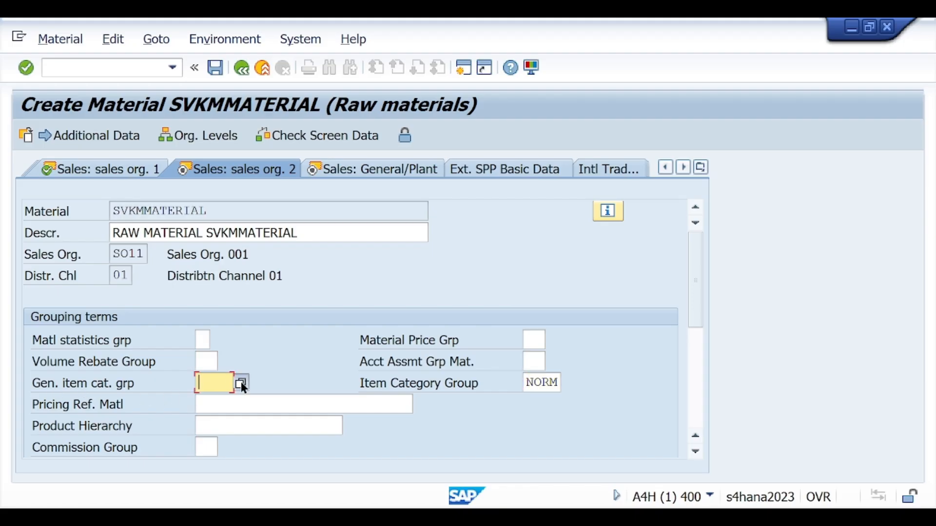
pyautogui.click(241, 382)
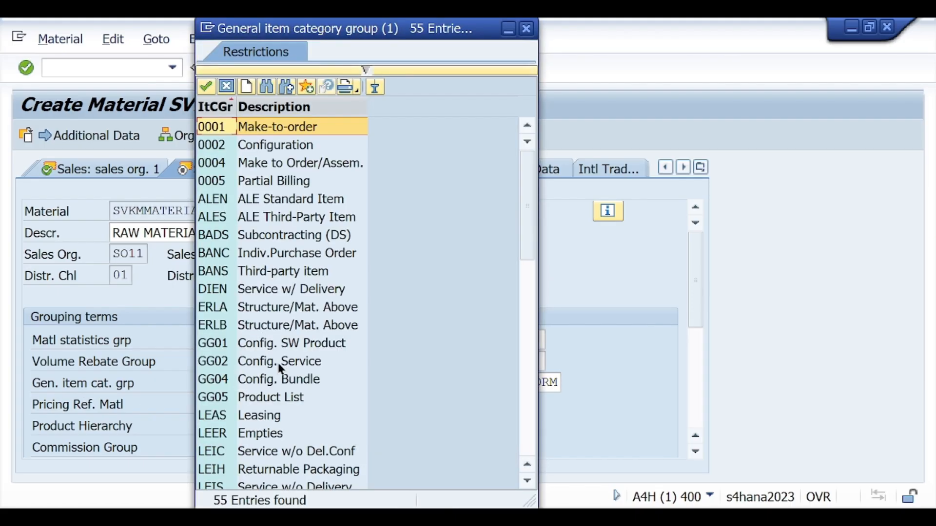
pyautogui.scroll(-5, 279, 367)
pyautogui.scroll(-4, 278, 363)
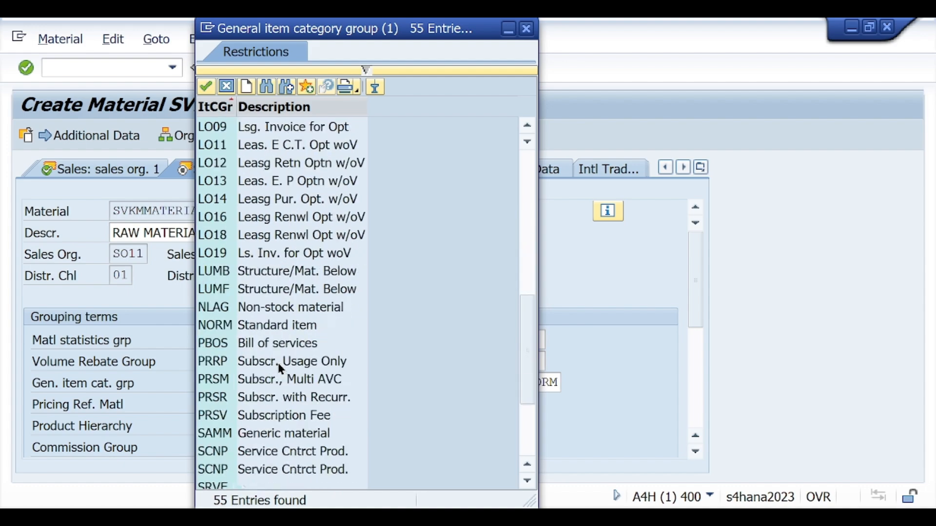
pyautogui.click(218, 324)
pyautogui.click(217, 323)
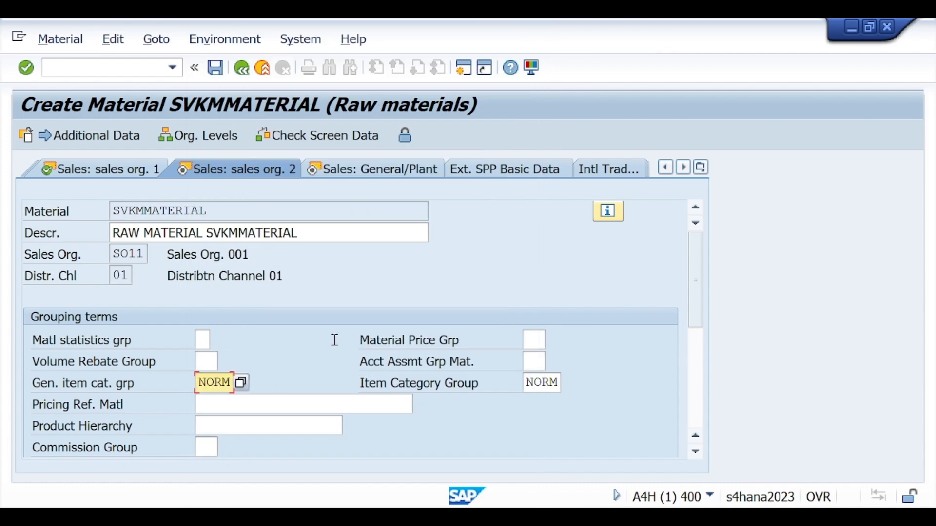
pyautogui.press('Return')
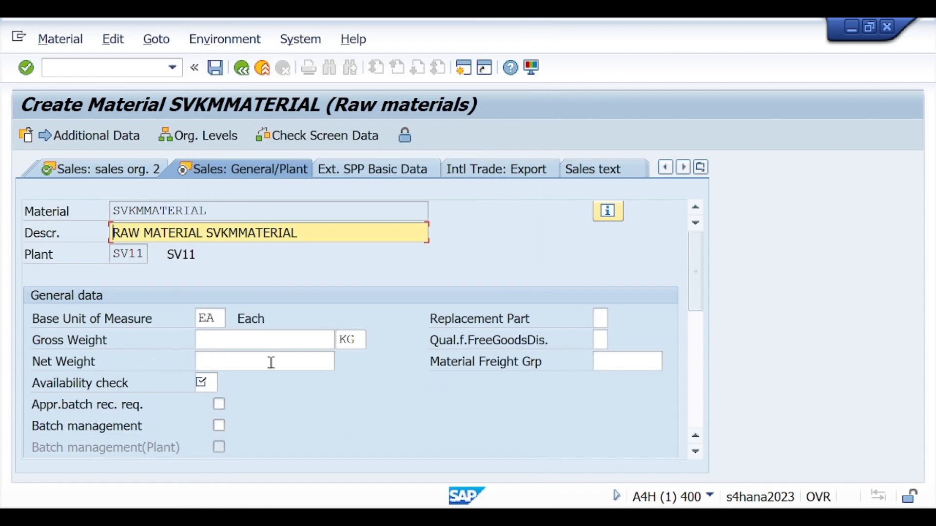
# Enter a gross weight and net weight of 1 KG and availability check KP in the sales general/plant data.
pyautogui.click(225, 343)
pyautogui.write('1')
pyautogui.click(223, 361)
pyautogui.write('1')
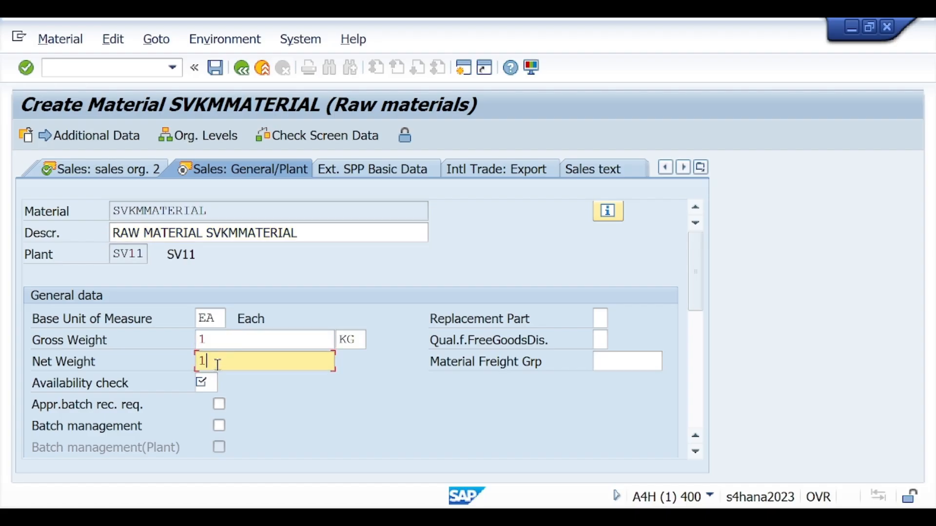
pyautogui.click(209, 383)
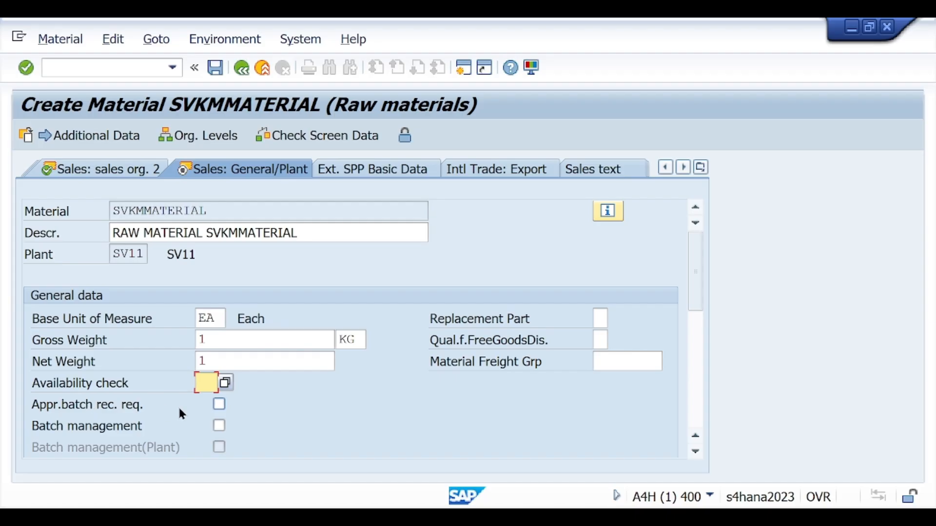
pyautogui.write('KP')
# Set the transportation group to 0001 (On pallets) and the loading group to 0001 (Crane) in the shipping data, and confirm.
pyautogui.scroll(-3, 475, 337)
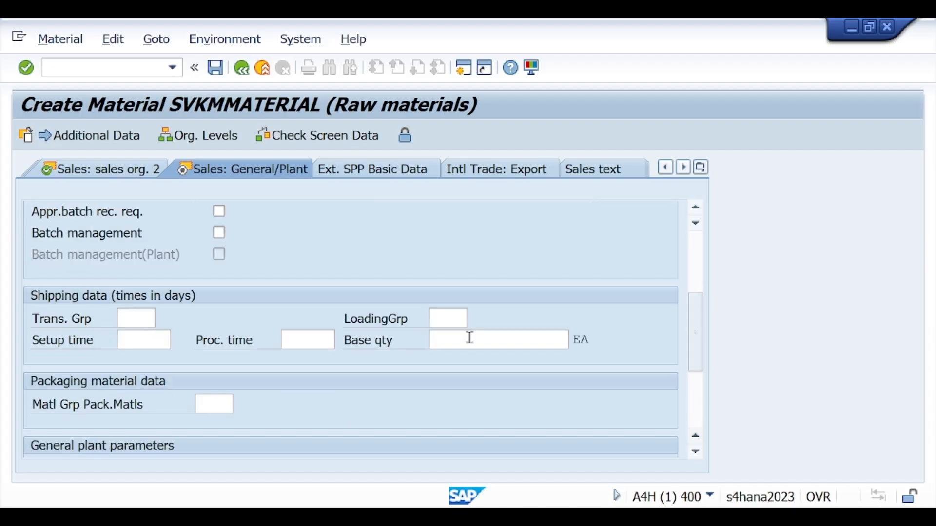
pyautogui.click(143, 311)
pyautogui.click(162, 318)
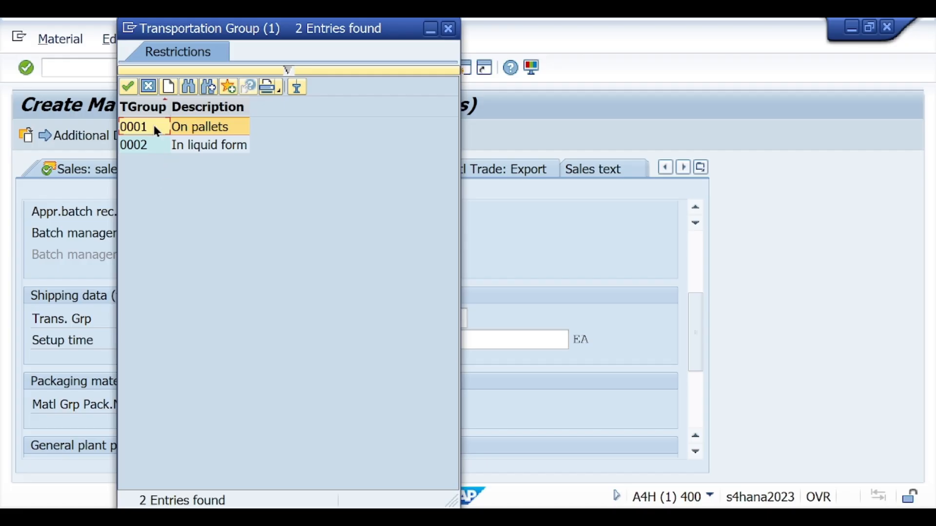
pyautogui.doubleClick(155, 128)
pyautogui.click(447, 318)
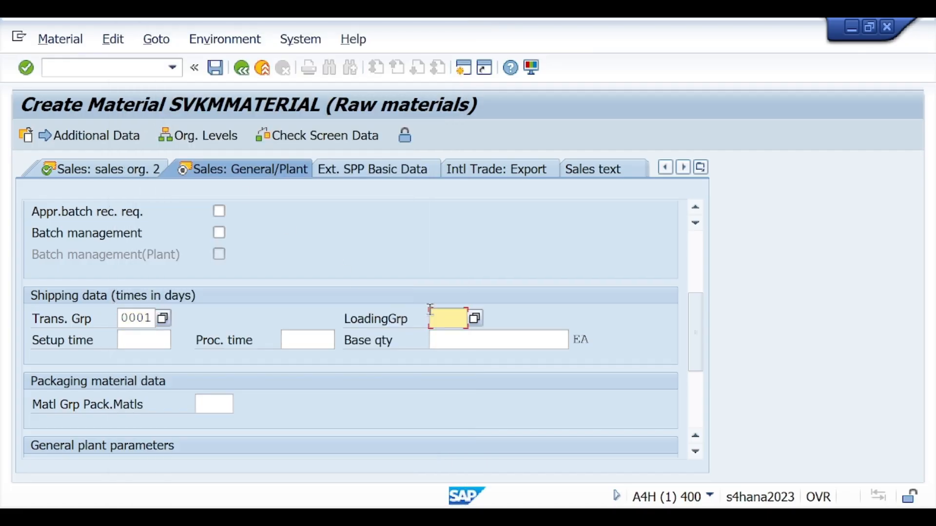
pyautogui.click(475, 318)
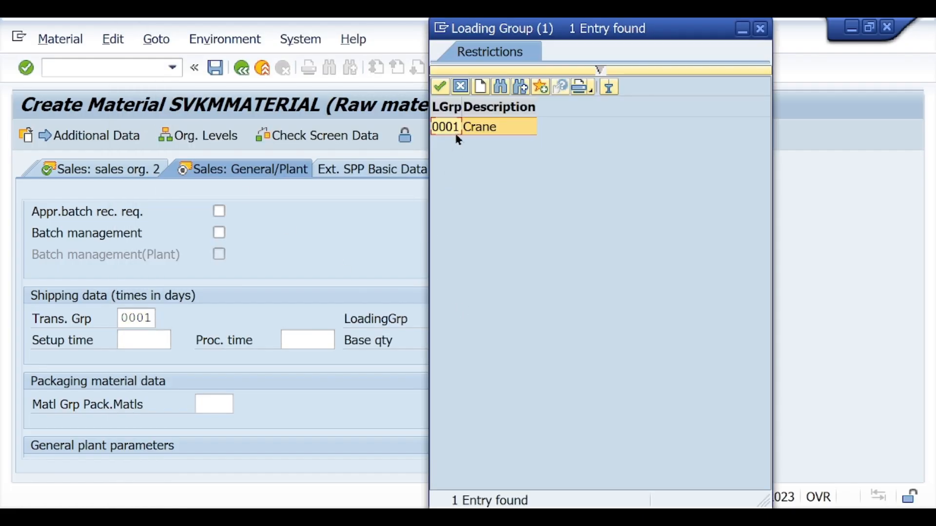
pyautogui.doubleClick(455, 129)
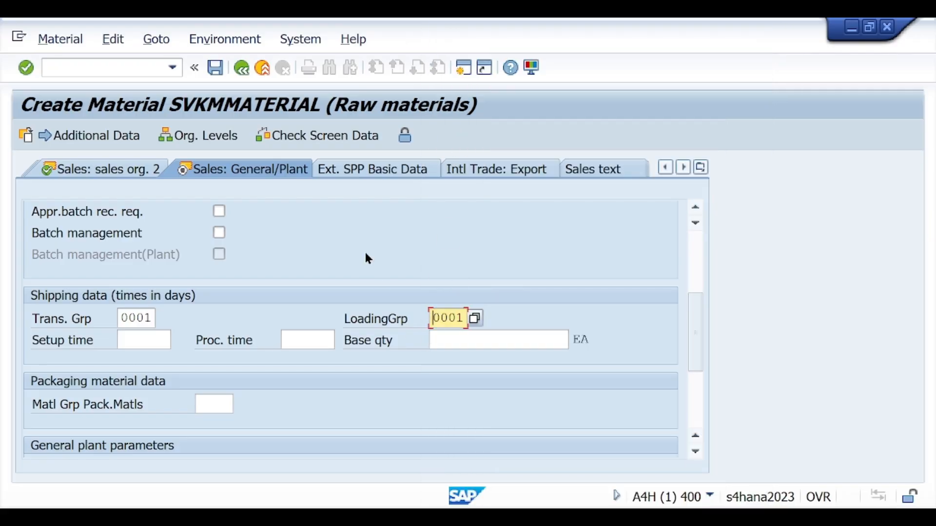
pyautogui.press('Return')
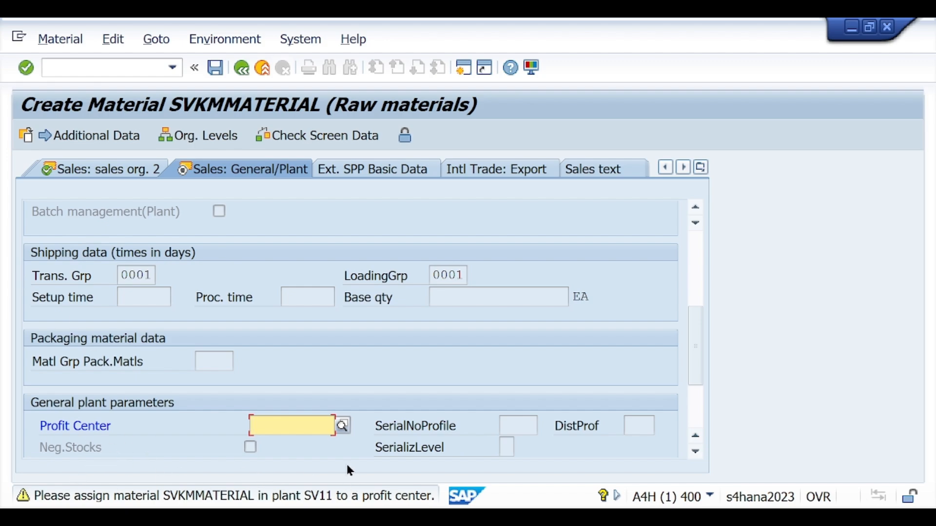
# Accept the sales general/plant view without a profit center, set the purchasing group to 001, and confirm the purchasing view.
pyautogui.press('Return')
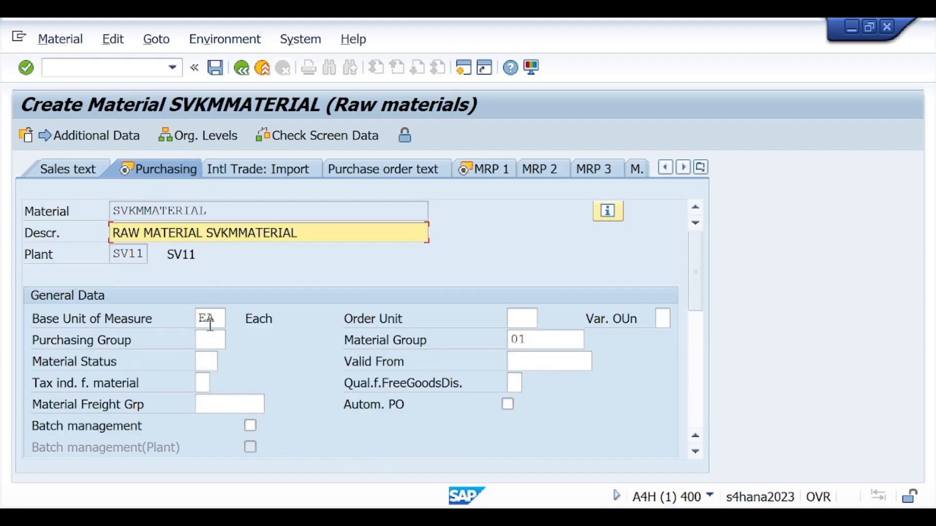
pyautogui.click(207, 340)
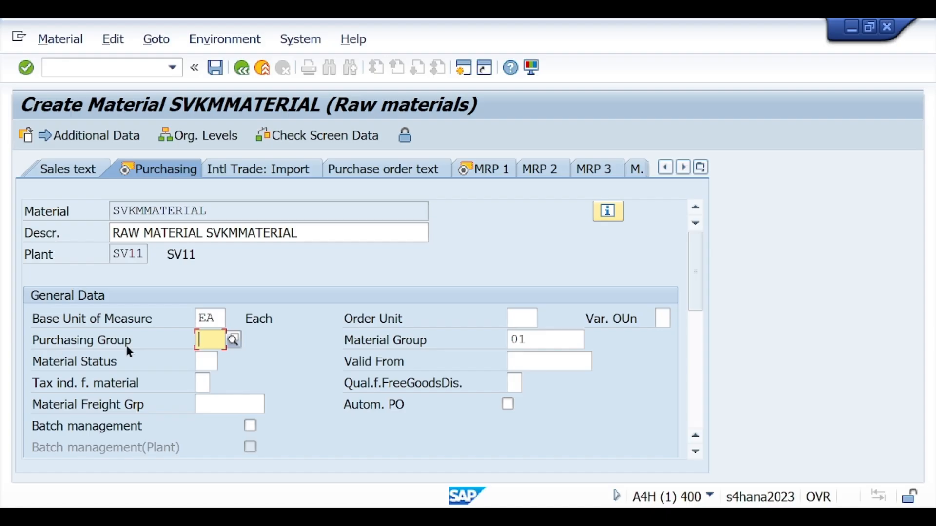
pyautogui.write('001')
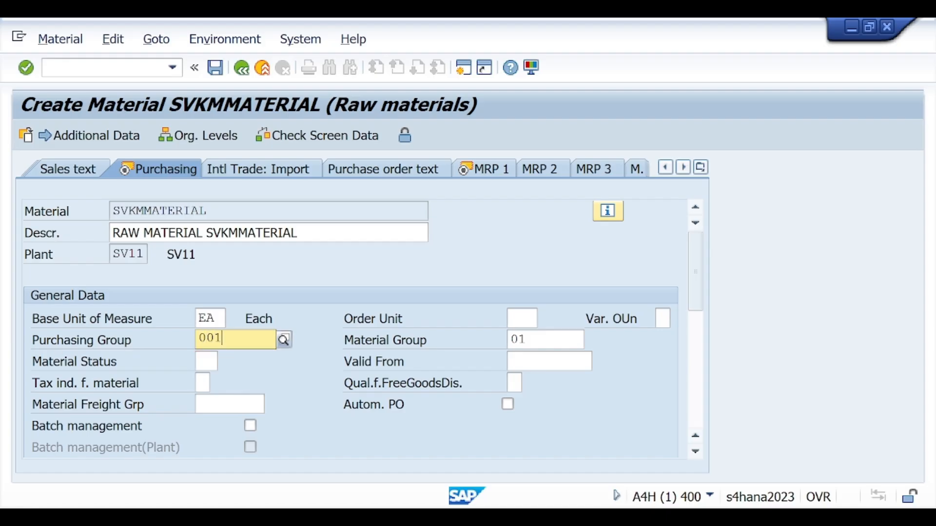
pyautogui.click(213, 379)
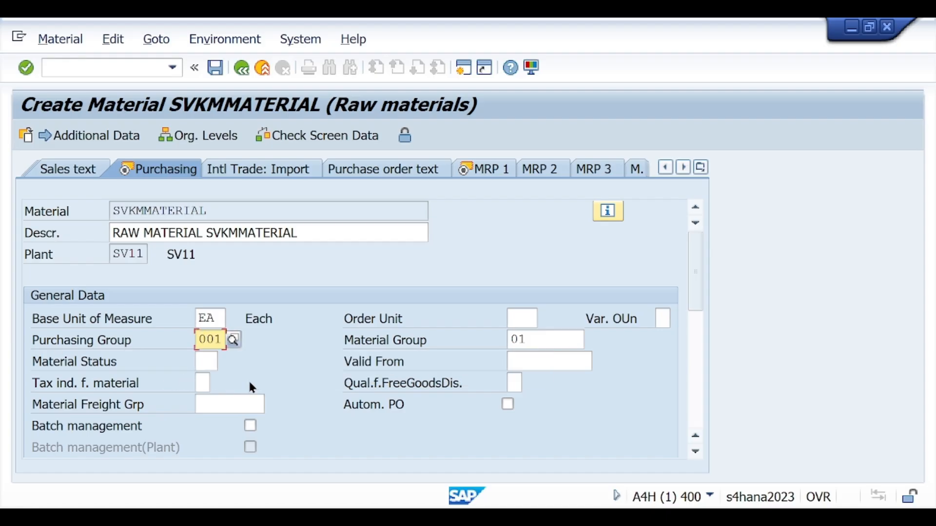
pyautogui.press('Return')
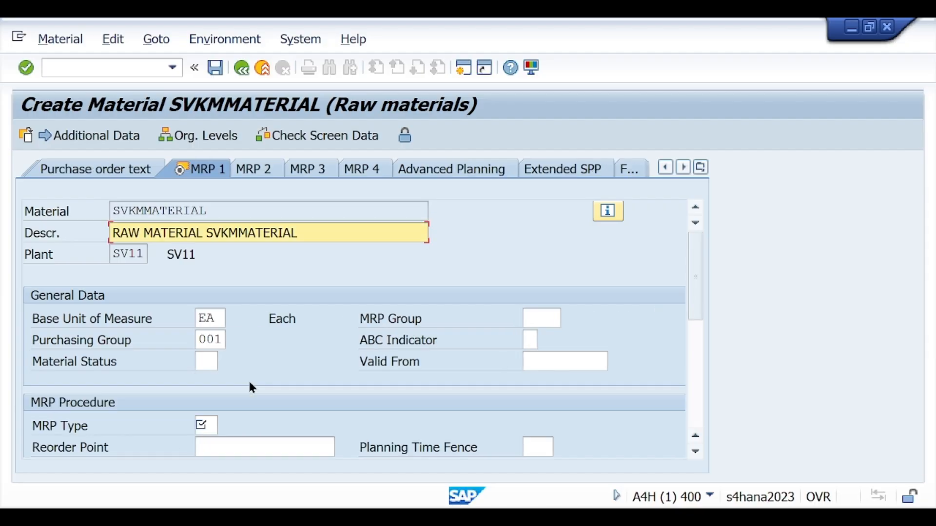
# Set the MRP type to ND in the MRP procedure data and confirm the MRP 1 view.
pyautogui.click(200, 427)
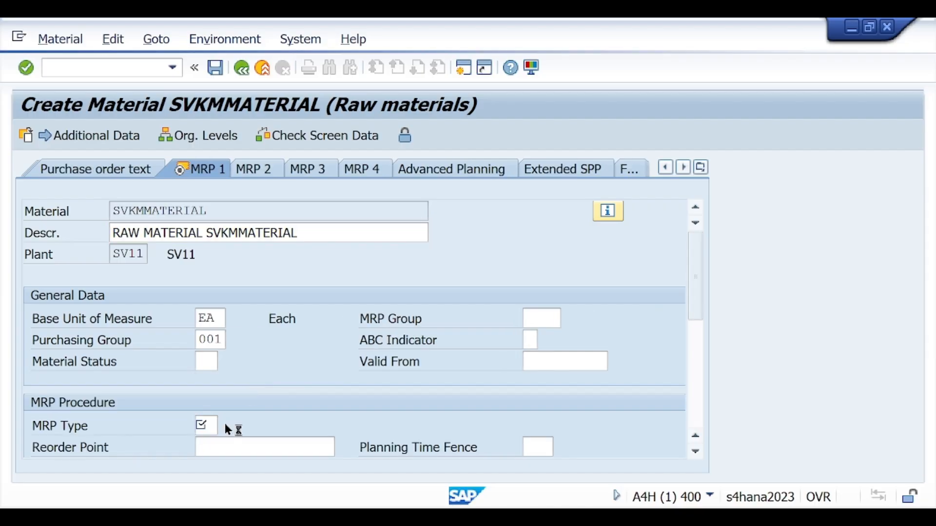
pyautogui.press('F4')
pyautogui.doubleClick(214, 255)
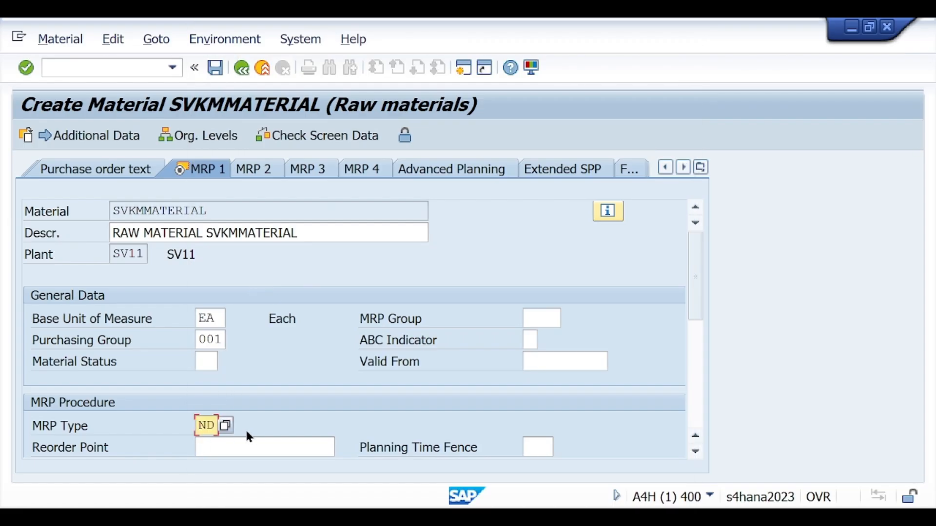
pyautogui.press('Return')
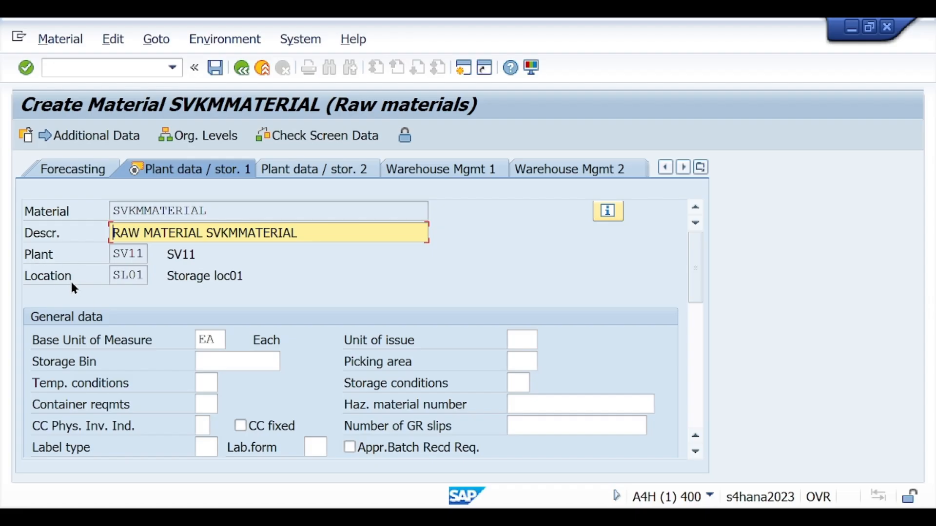
# Review the first plant data/storage view and confirm it without entering any data.
pyautogui.scroll(-3, 408, 383)
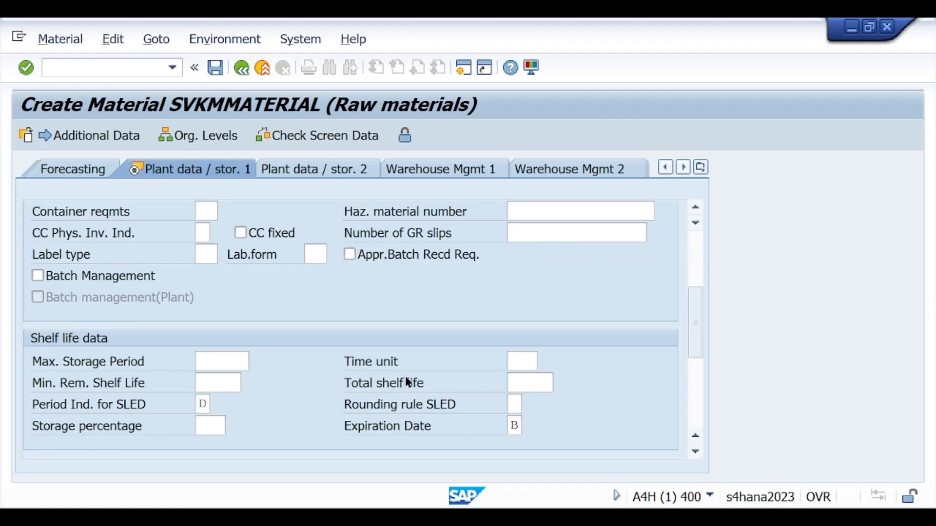
pyautogui.scroll(3, 295, 392)
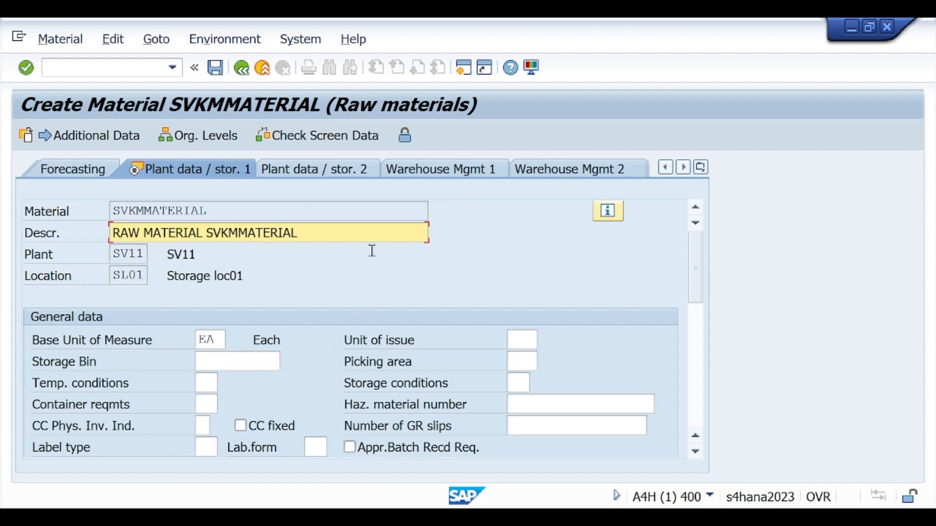
pyautogui.click(27, 69)
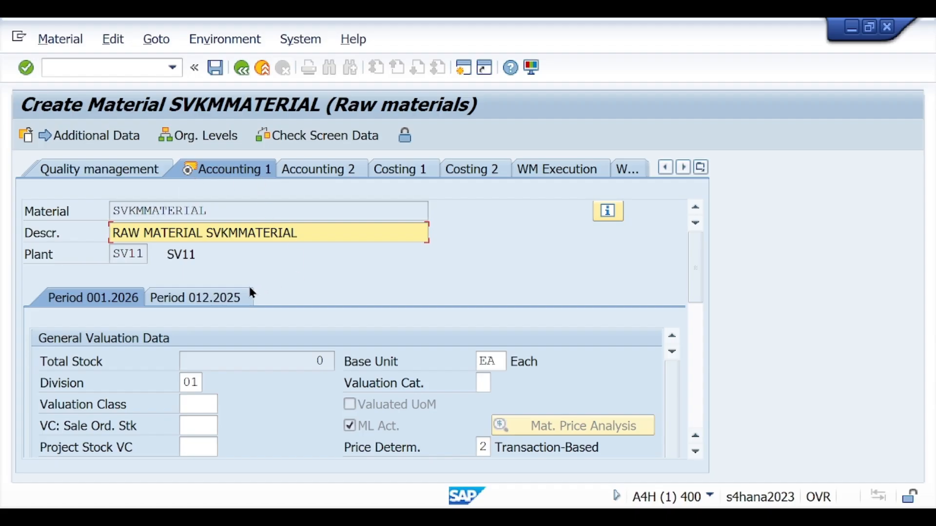
# Set the valuation class to 3000 (Raw materials 1) in the general valuation data.
pyautogui.scroll(-2, 247, 285)
pyautogui.click(204, 276)
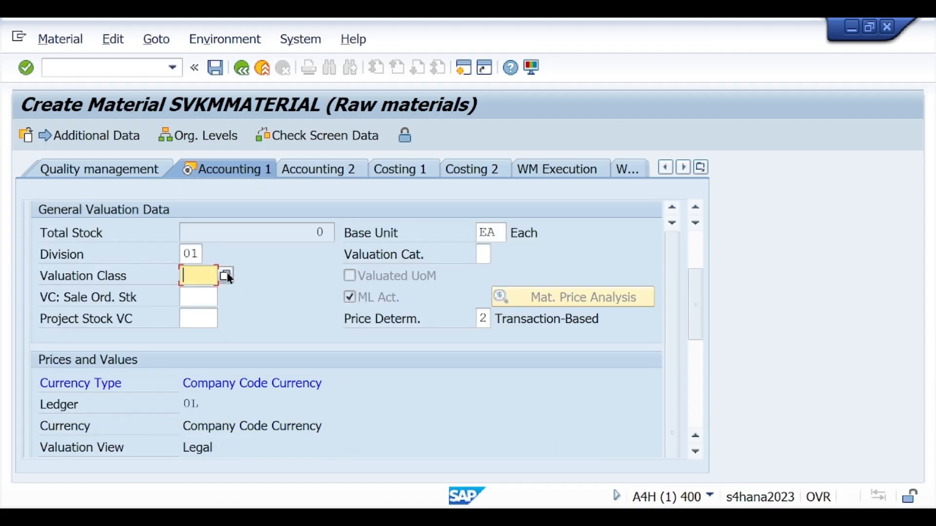
pyautogui.click(225, 276)
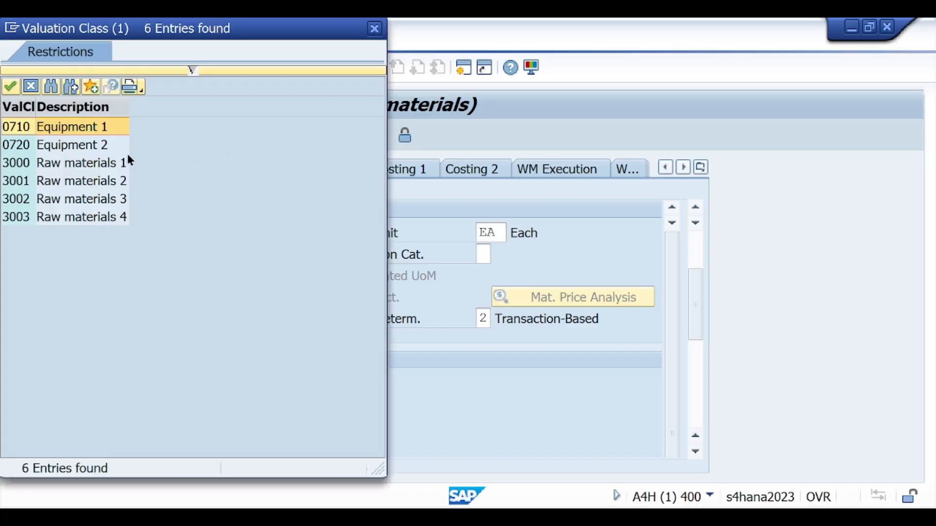
pyautogui.doubleClick(95, 168)
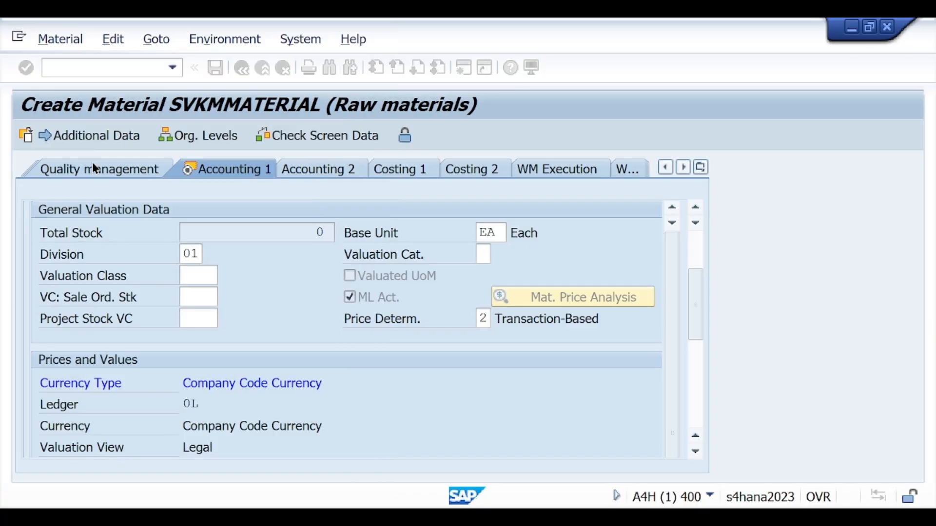
# Enter a standard price of 10 and a periodic unit price of 10 in the INR company code valuation.
pyautogui.scroll(-3, 247, 309)
pyautogui.click(216, 336)
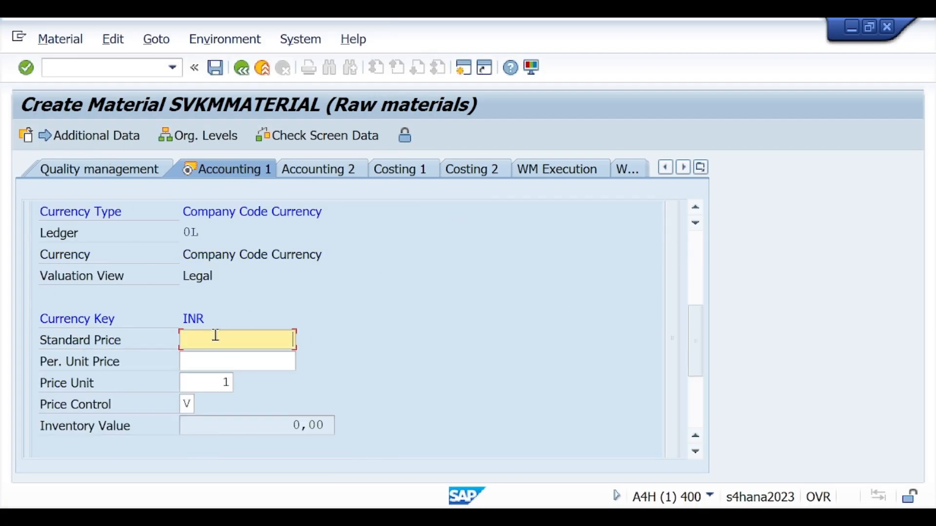
pyautogui.write('10')
pyautogui.click(382, 358)
pyautogui.click(262, 364)
pyautogui.write('10')
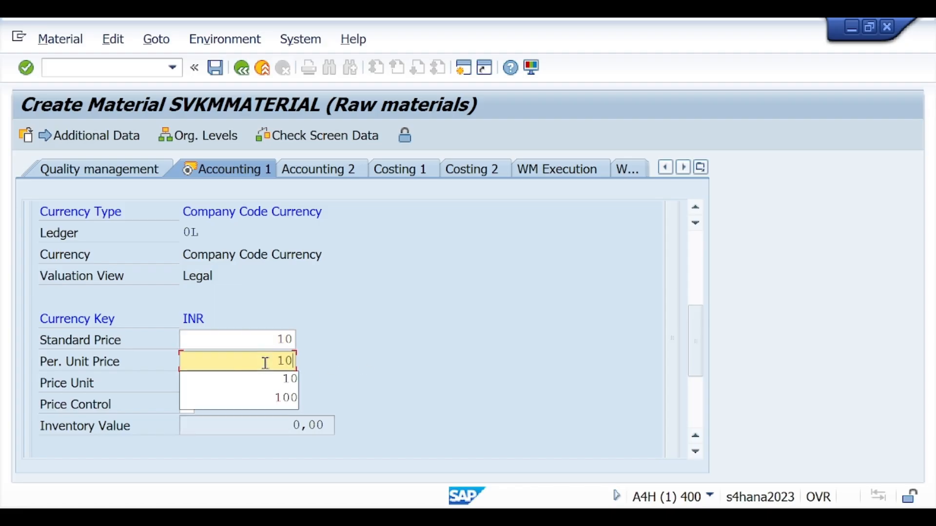
pyautogui.click(273, 365)
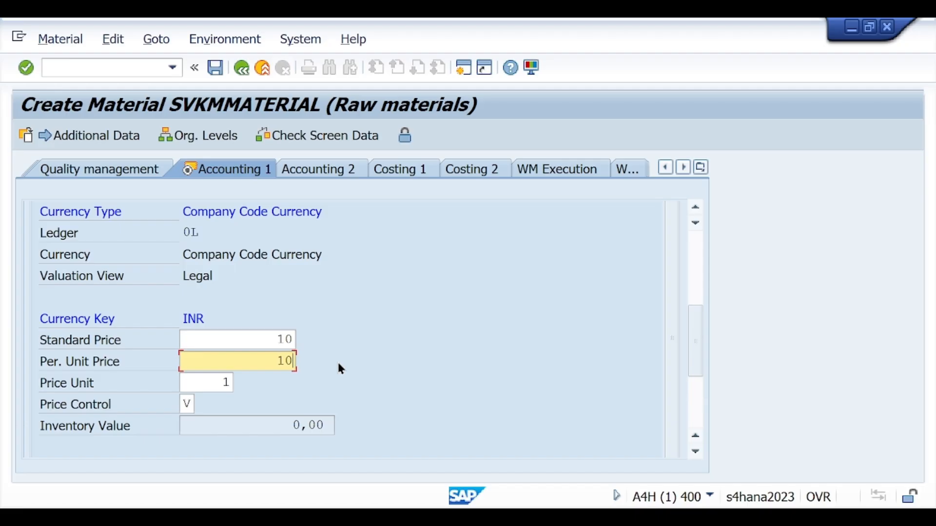
# Confirm the accounting data and save the new material master.
pyautogui.scroll(10, 316, 336)
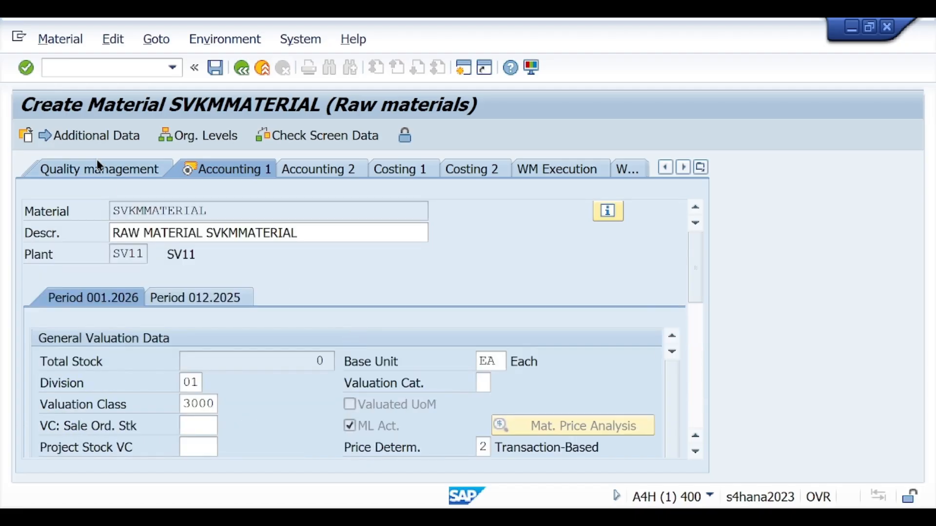
pyautogui.click(27, 68)
pyautogui.click(27, 69)
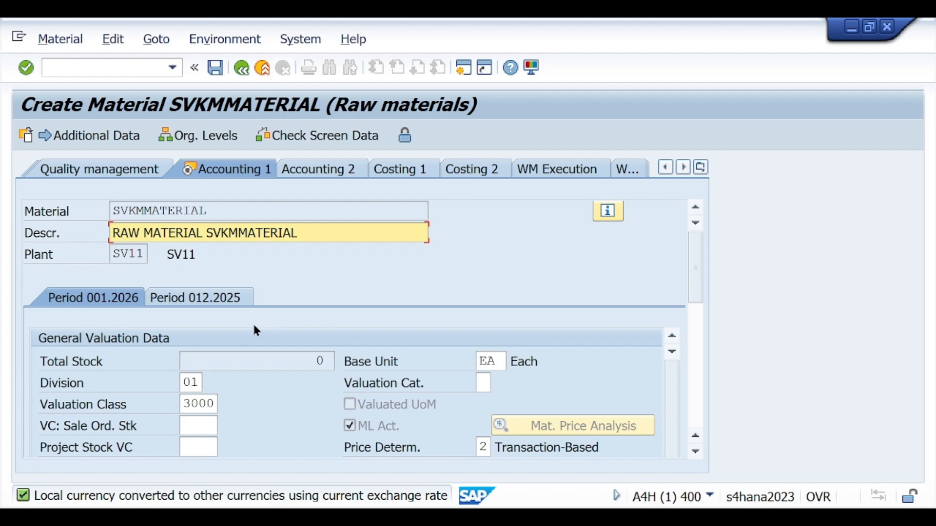
pyautogui.click(216, 70)
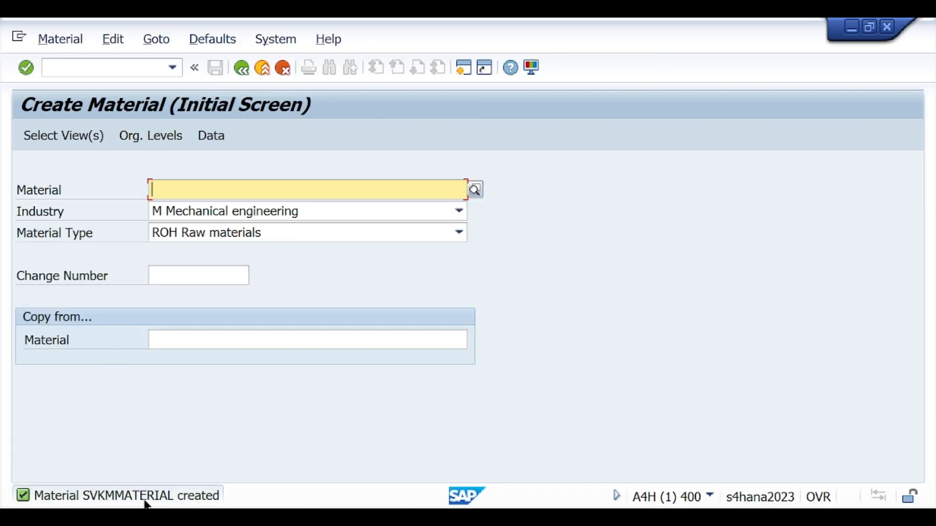
# Copy "Material SVKMMATERIAL" from the creation message's details and paste it below "Use MM01:" on the Key Data Structure page in Notion.
pyautogui.click(99, 497)
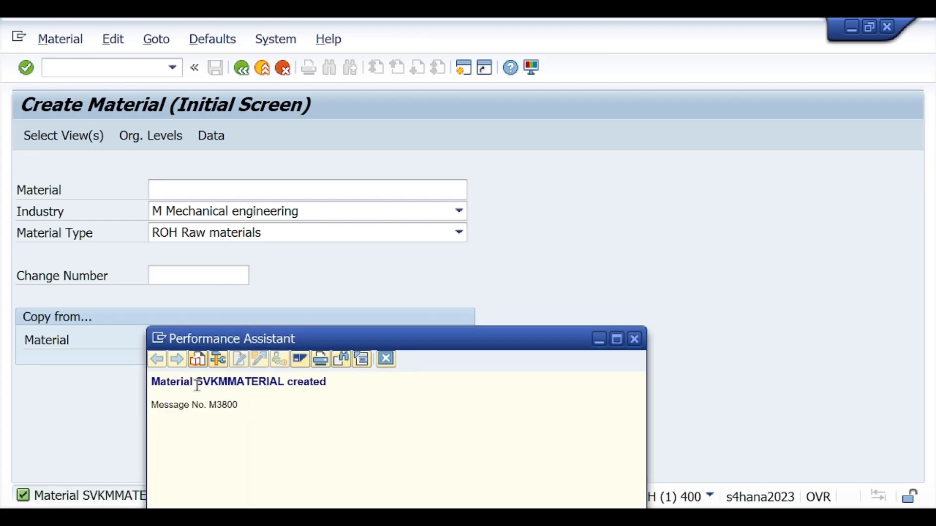
pyautogui.moveTo(198, 385); pyautogui.dragTo(144, 376)
pyautogui.hotkey('ctrl', 'c')
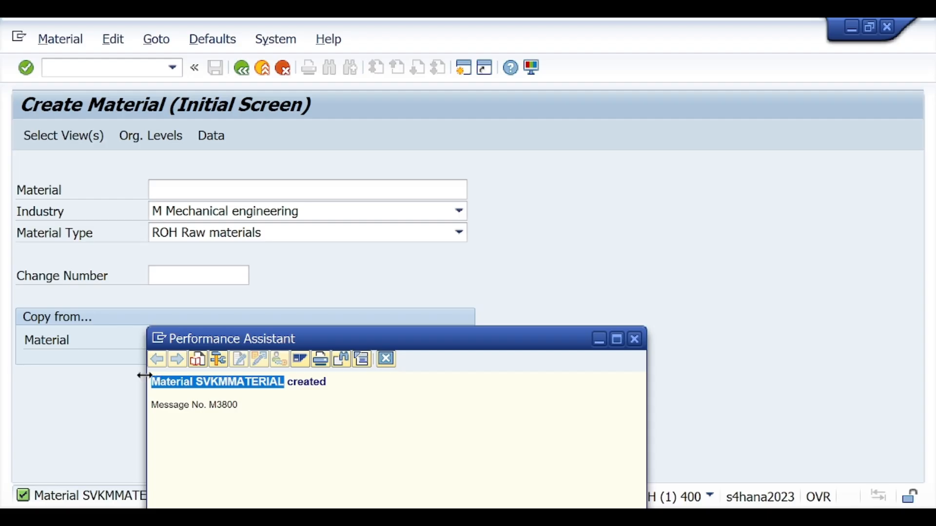
pyautogui.click(635, 339)
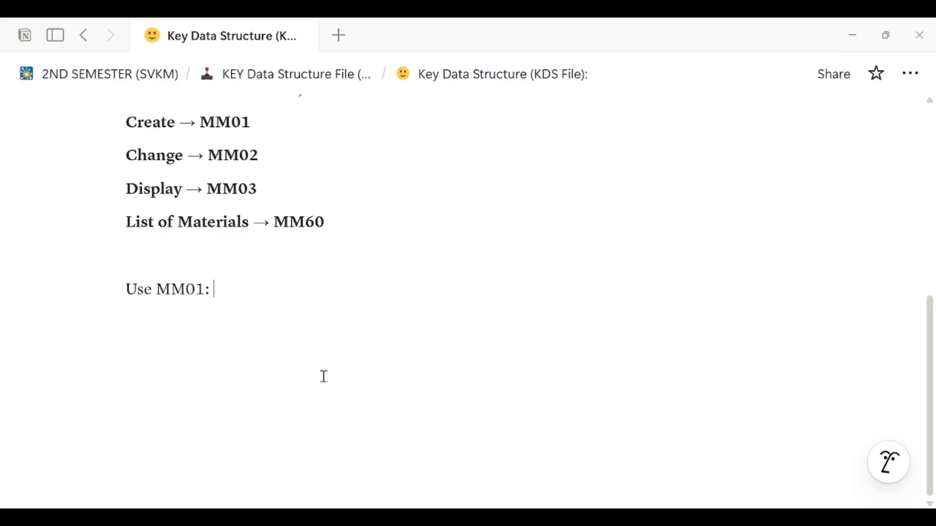
pyautogui.press('Return')
pyautogui.hotkey('ctrl', 'v')
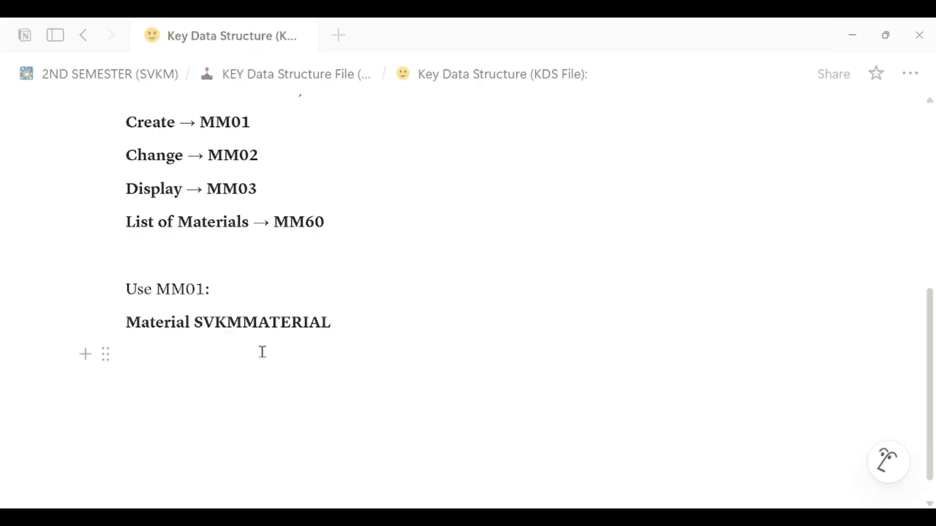